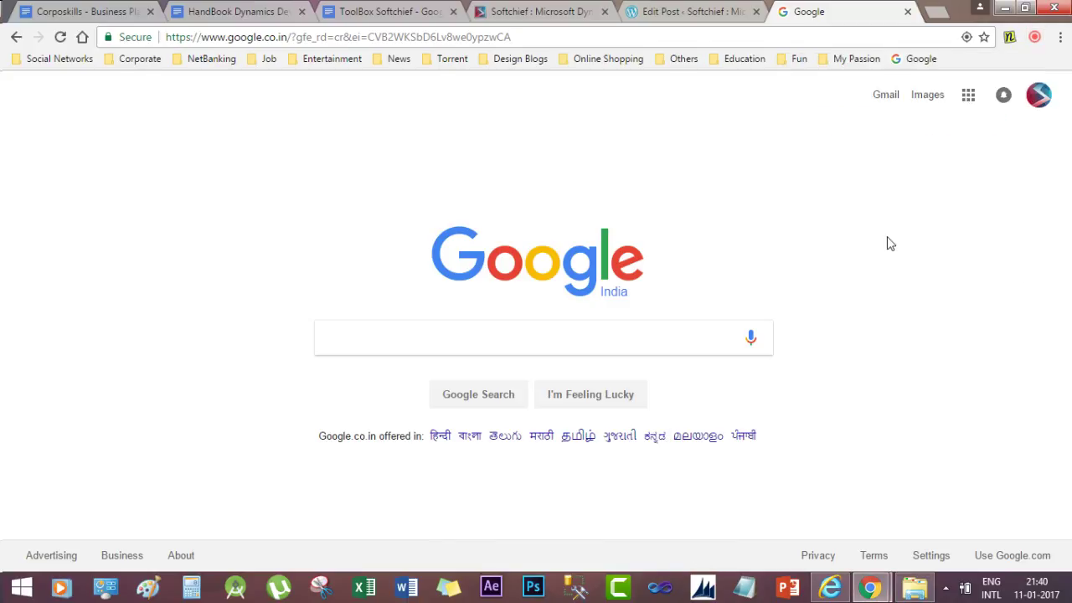
Go to Settings > Customizations through the Dynamics 365 site map
{"action": "left_click", "coordinate": [1004, 8]}
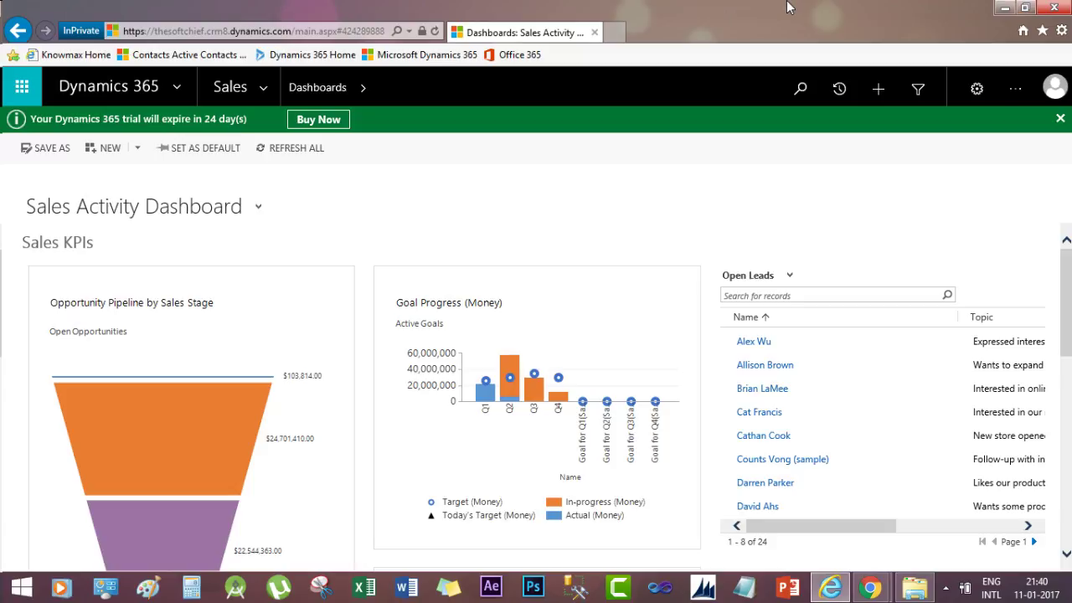
{"action": "left_click", "coordinate": [262, 93]}
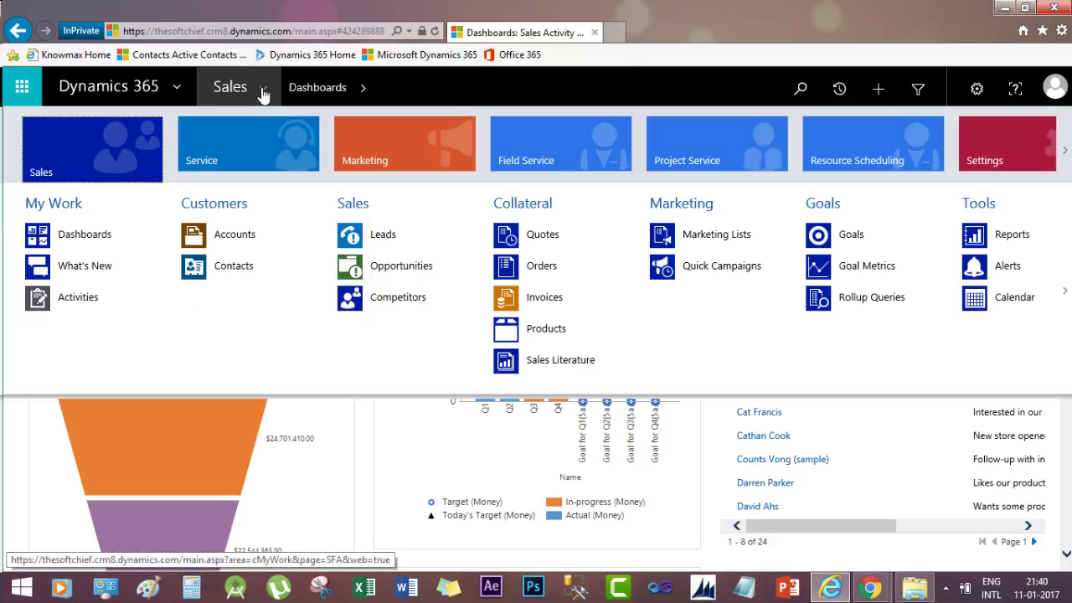
{"action": "left_click", "coordinate": [1000, 153]}
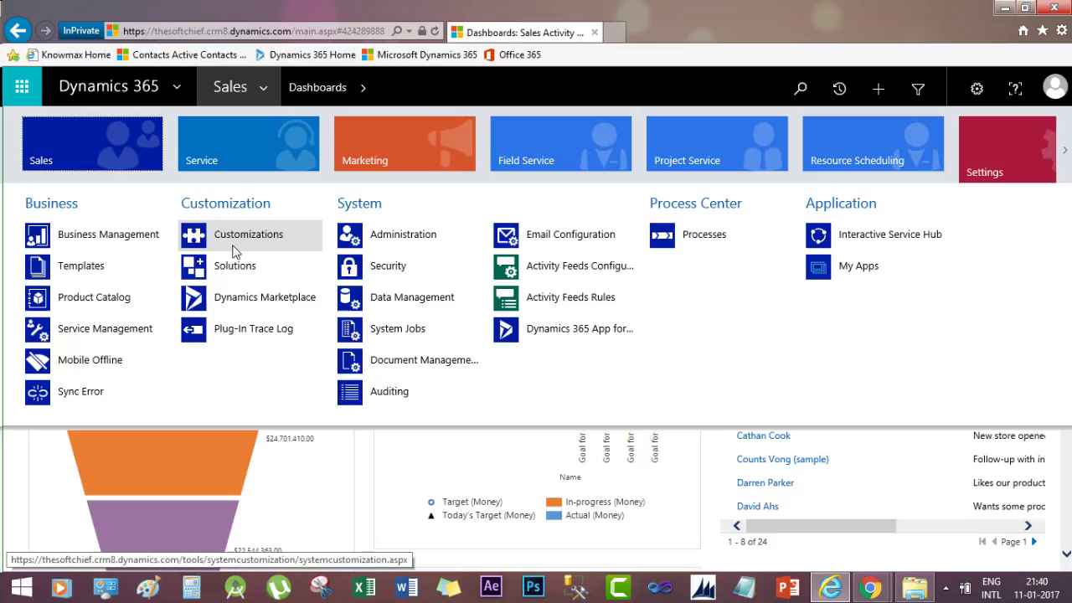
{"action": "left_click", "coordinate": [239, 242]}
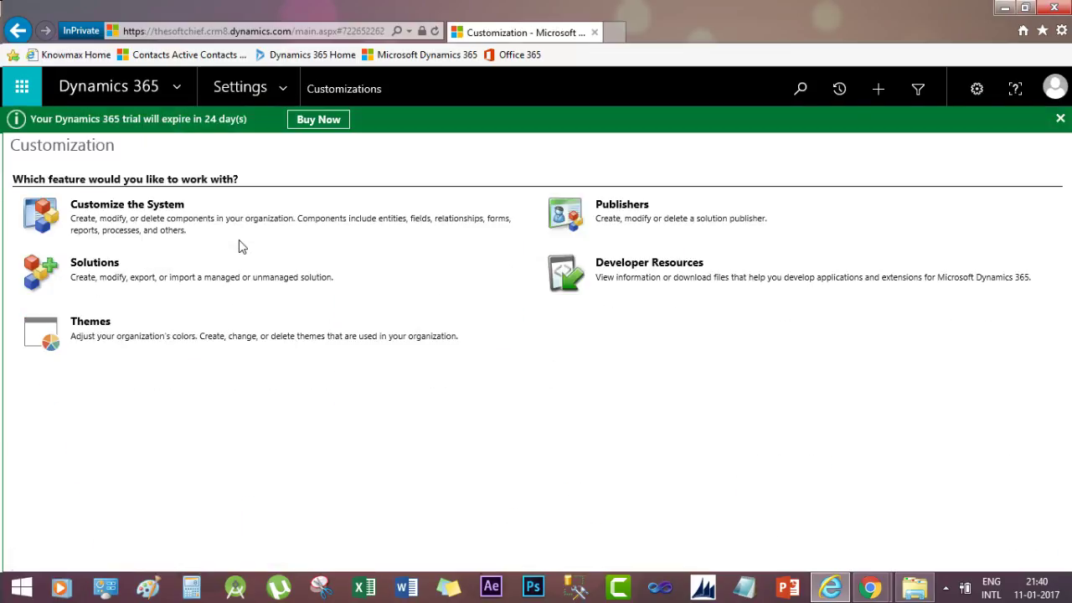
In Customize the System, expand Entities > Contact and list the Contact forms
{"action": "left_click", "coordinate": [149, 207]}
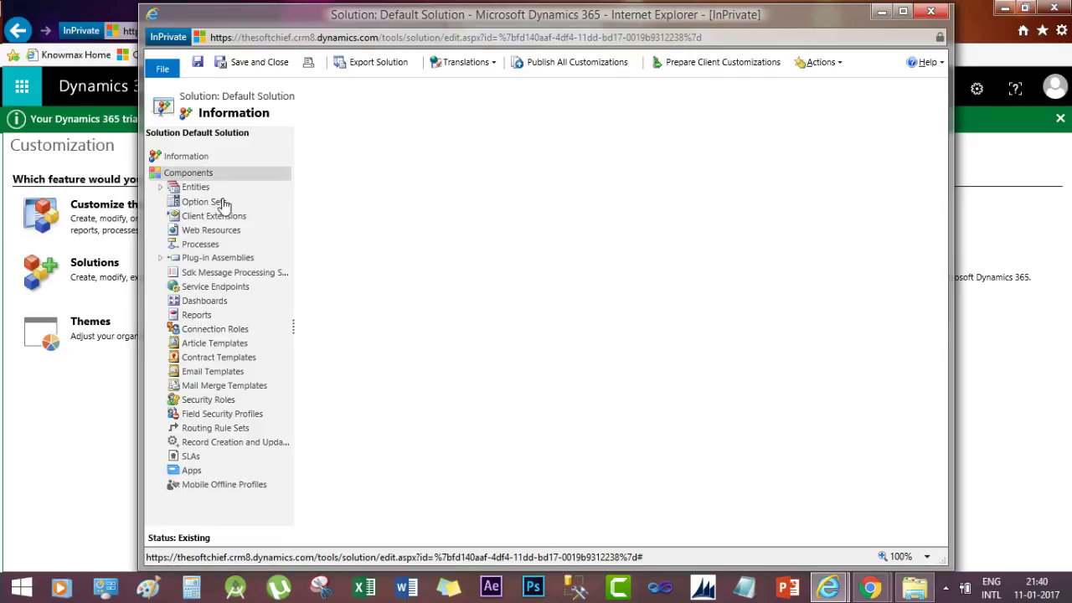
{"action": "left_click", "coordinate": [161, 190]}
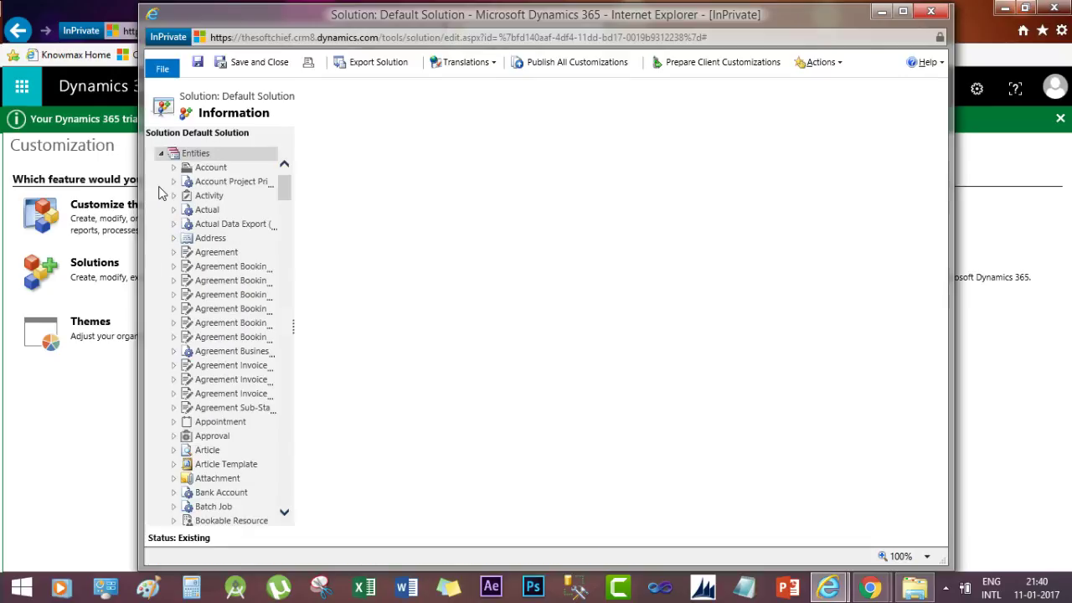
{"action": "scroll", "coordinate": [284, 186], "scroll_direction": "down", "scroll_amount": 5}
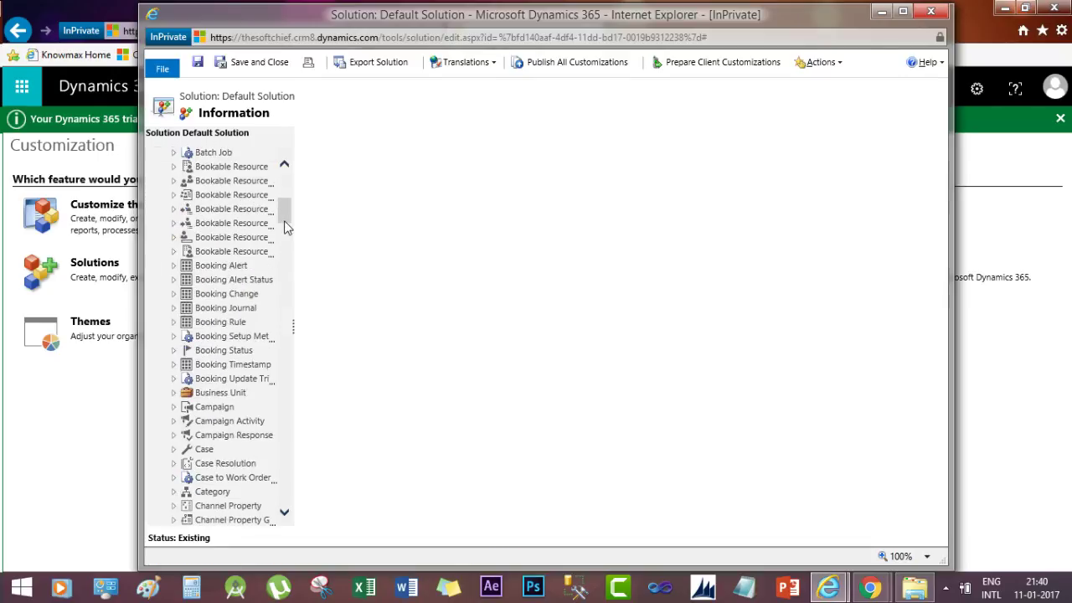
{"action": "scroll", "coordinate": [285, 244], "scroll_direction": "down", "scroll_amount": 6}
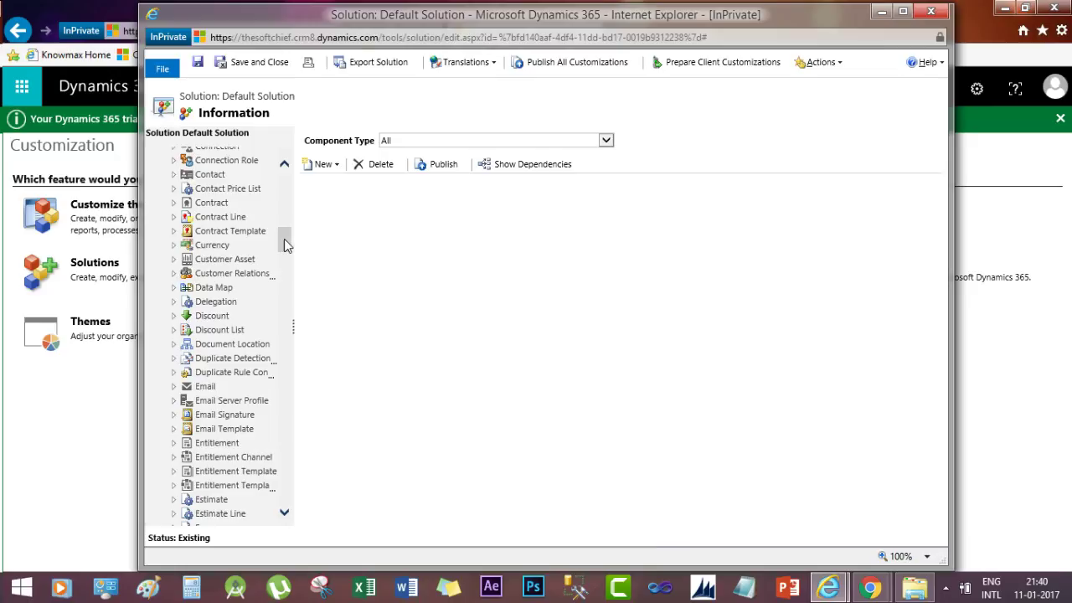
{"action": "scroll", "coordinate": [283, 234], "scroll_direction": "up", "scroll_amount": 2}
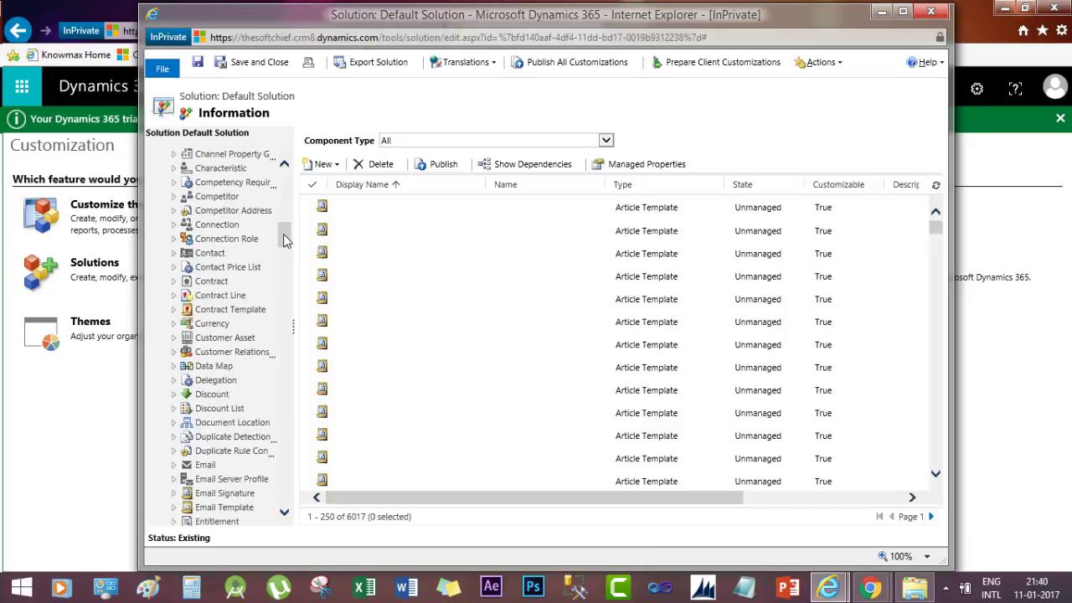
{"action": "left_click", "coordinate": [173, 266]}
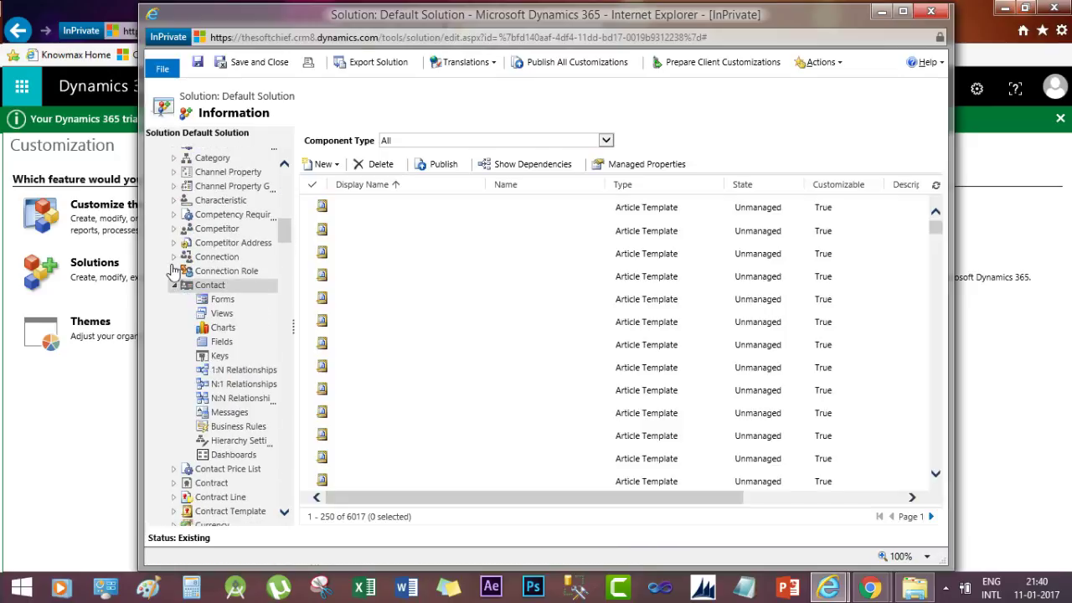
{"action": "left_click", "coordinate": [217, 302]}
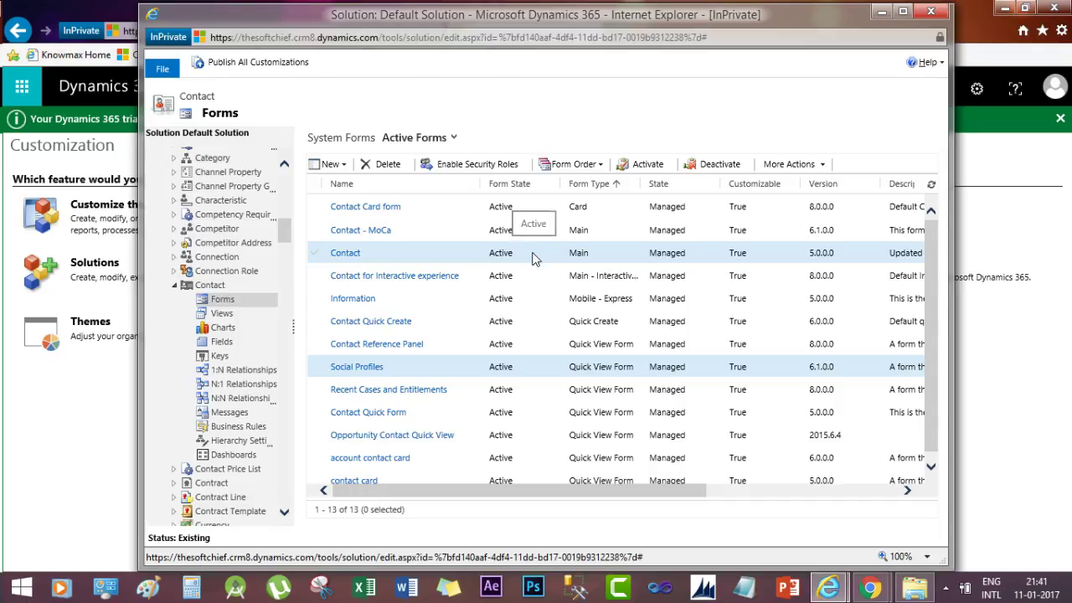
Open the Main 'Contact' form in the form editor, ready to insert elements
{"action": "left_click", "coordinate": [533, 253]}
{"action": "double_click", "coordinate": [533, 253]}
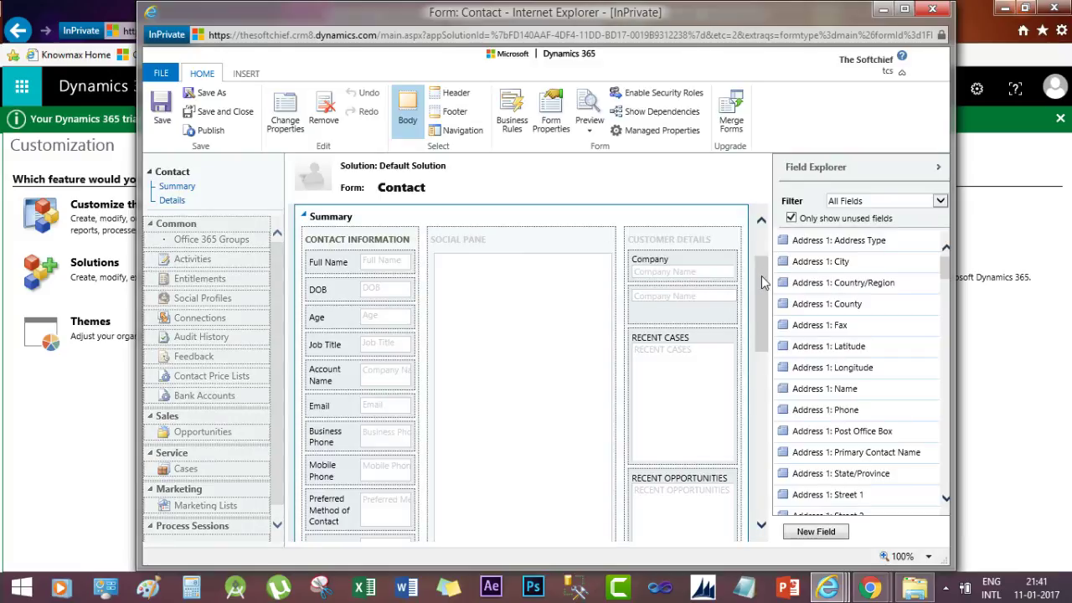
{"action": "left_click_drag", "start_coordinate": [762, 282], "coordinate": [762, 442]}
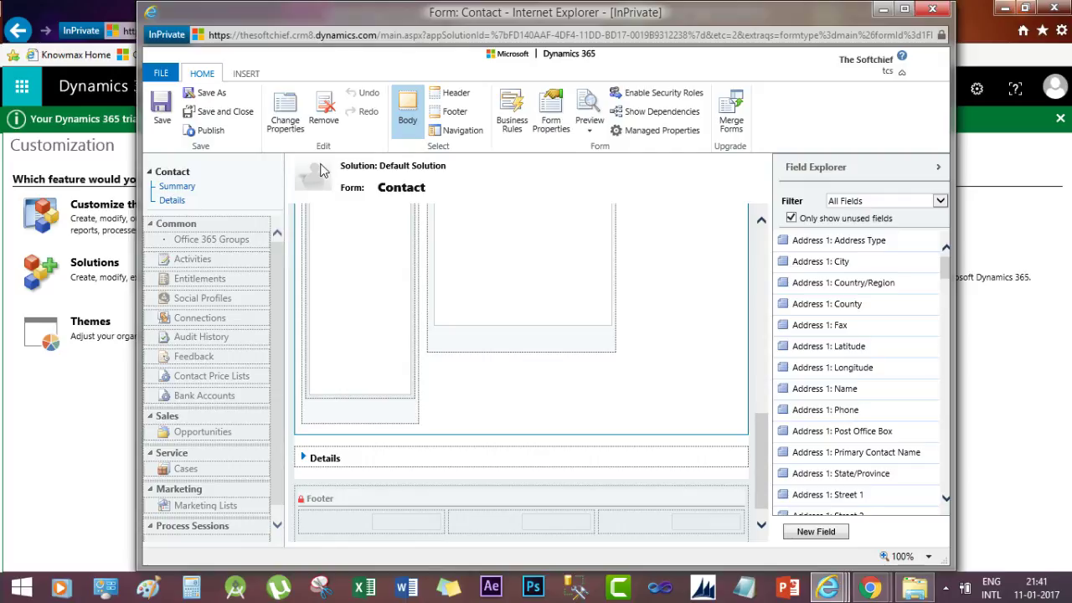
{"action": "left_click", "coordinate": [250, 75]}
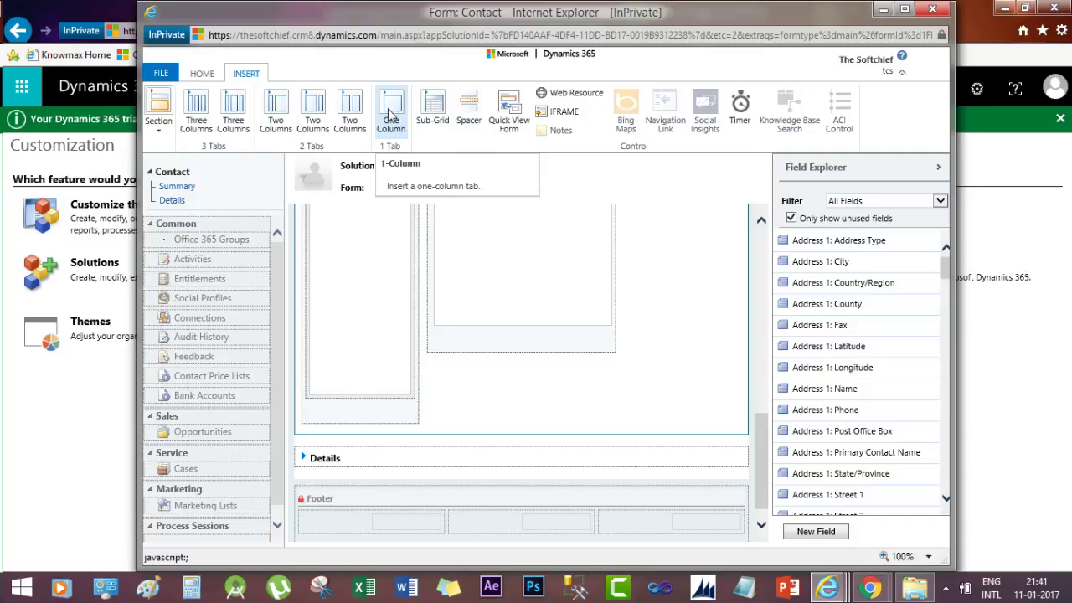
Add a one-column tab to the Contact form and rename it 'Bank Accounts'
{"action": "left_click_drag", "start_coordinate": [399, 417], "coordinate": [404, 442]}
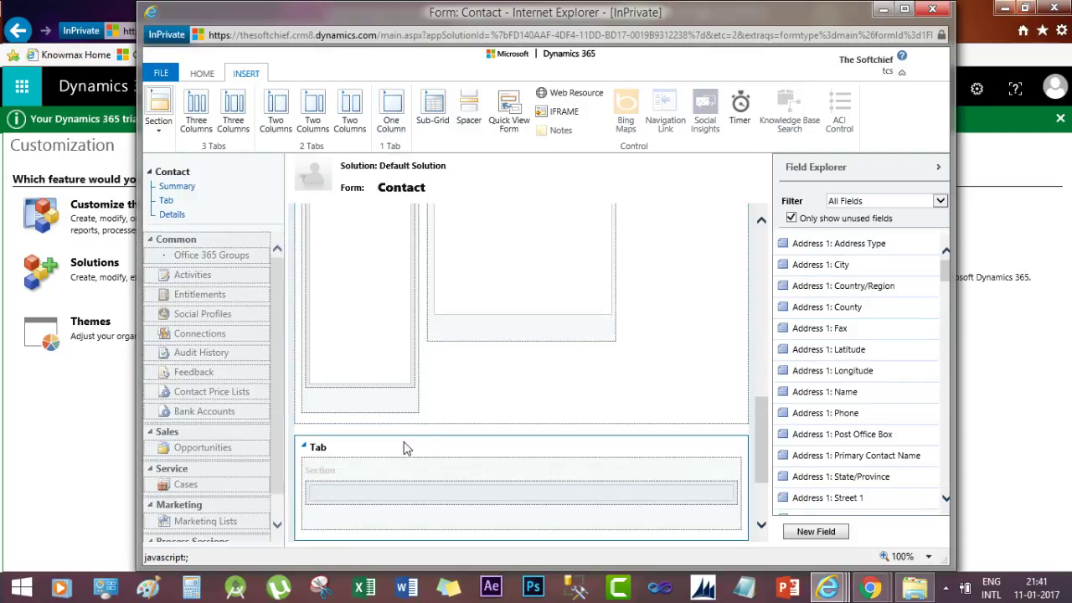
{"action": "double_click", "coordinate": [348, 454]}
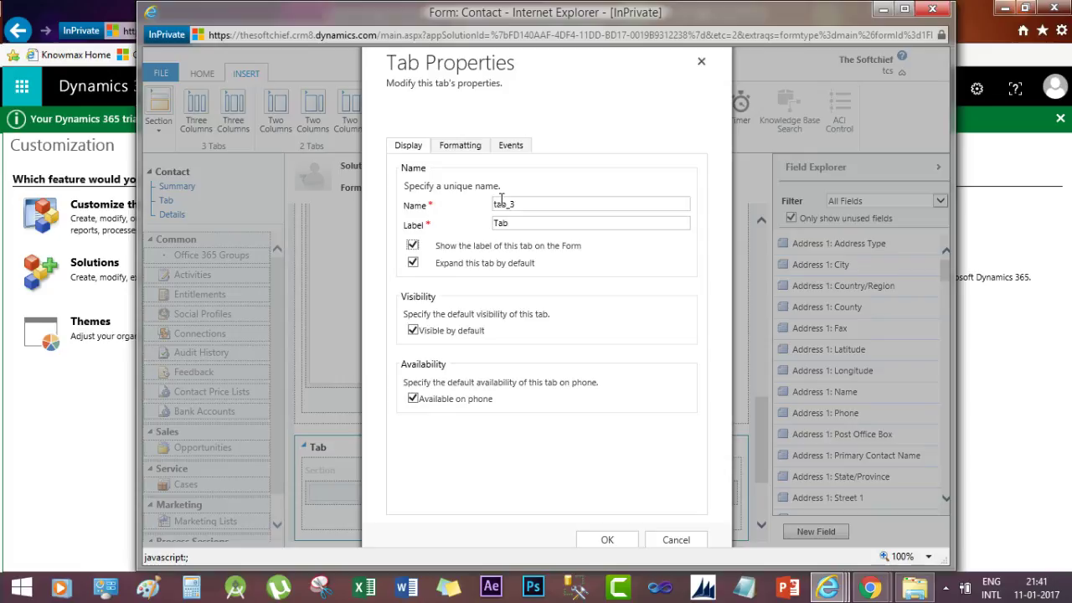
{"action": "double_click", "coordinate": [503, 203]}
{"action": "type", "text": "Bank Accounts"}
{"action": "left_click", "coordinate": [608, 540]}
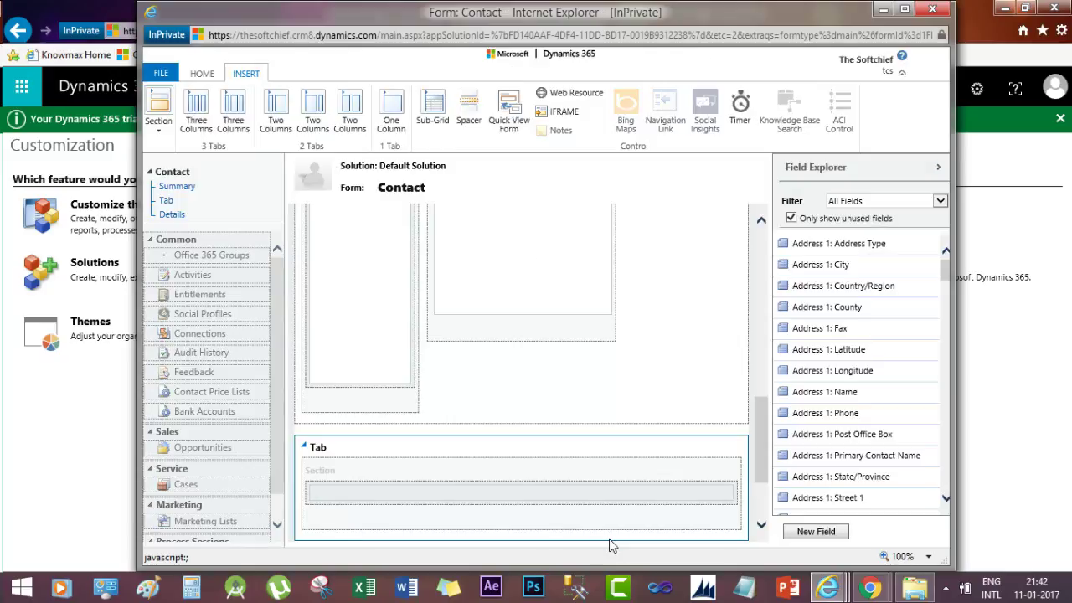
Select the new tab's section and insert a sub-grid into it
{"action": "left_click", "coordinate": [412, 481]}
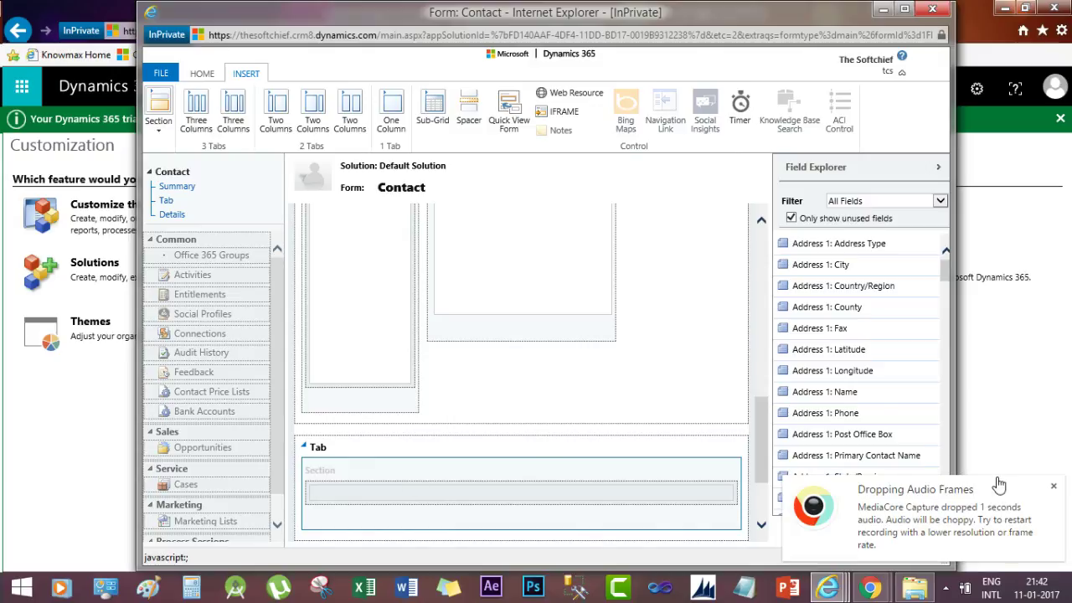
{"action": "left_click", "coordinate": [1052, 487]}
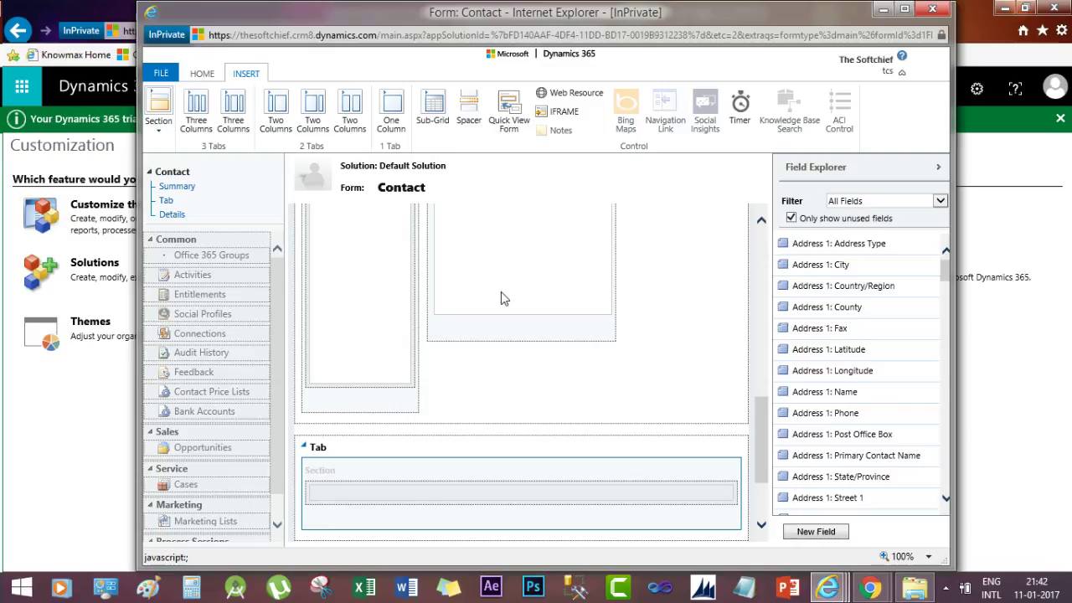
{"action": "left_click", "coordinate": [429, 116]}
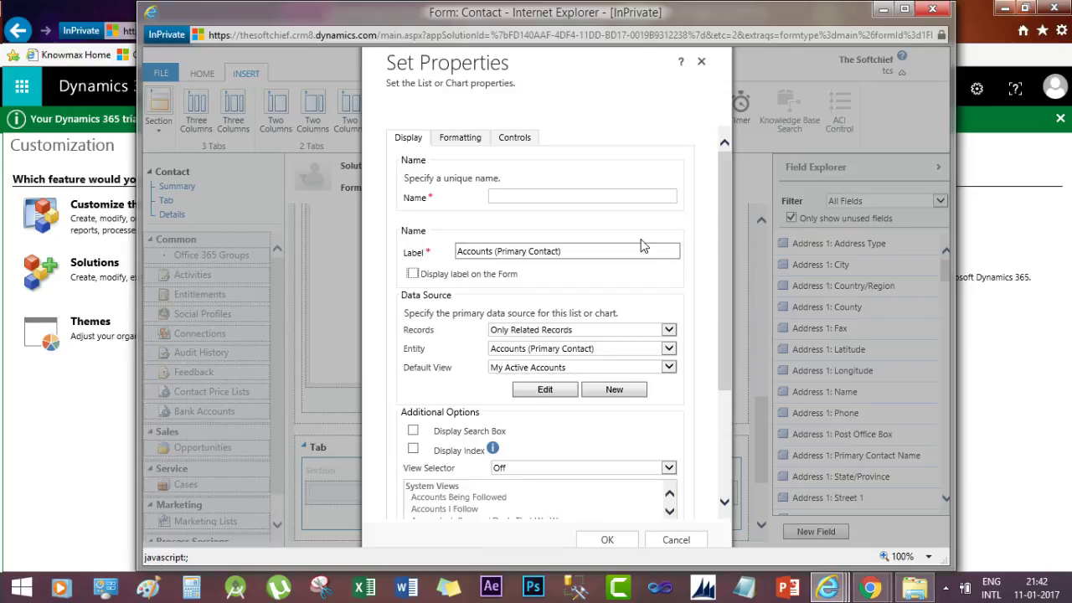
Name the sub-grid 'BanjkAccount' and bind it to Bank Accounts (CustomerID)
{"action": "left_click", "coordinate": [555, 194]}
{"action": "type", "text": "Banj"}
{"action": "type", "text": "kAccount"}
{"action": "left_click", "coordinate": [667, 350]}
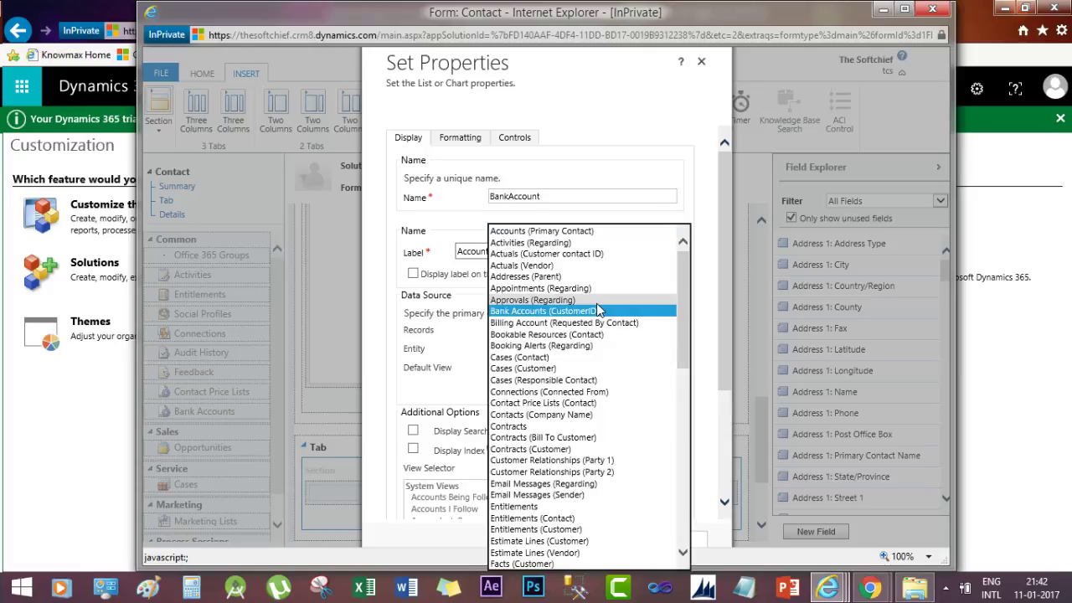
{"action": "left_click", "coordinate": [596, 311]}
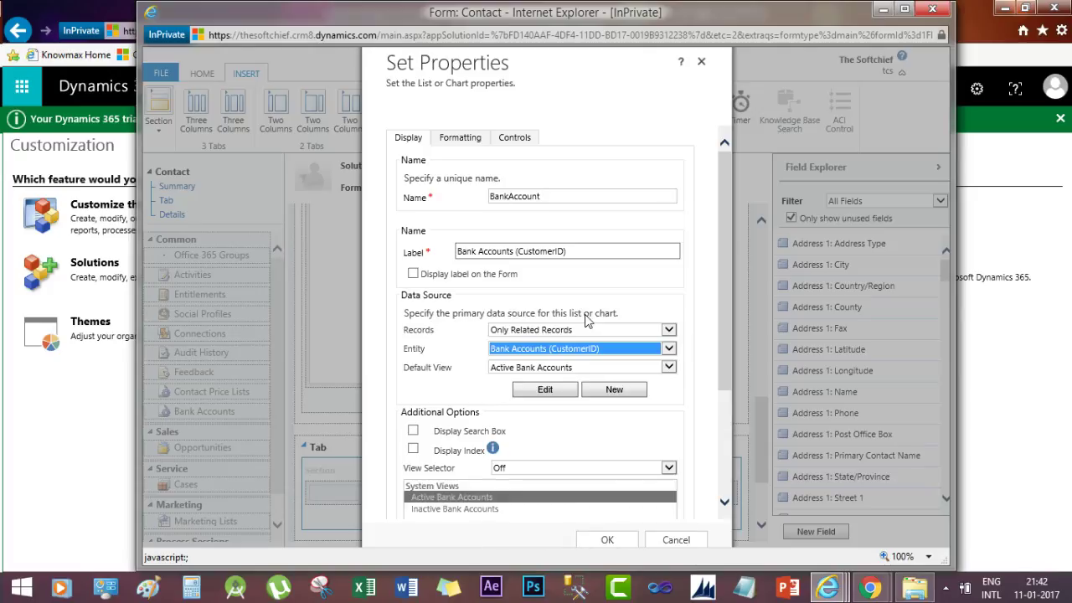
Add the Editable Grid control for Web, Phone and Tablet, then confirm the sub-grid
{"action": "left_click", "coordinate": [515, 141]}
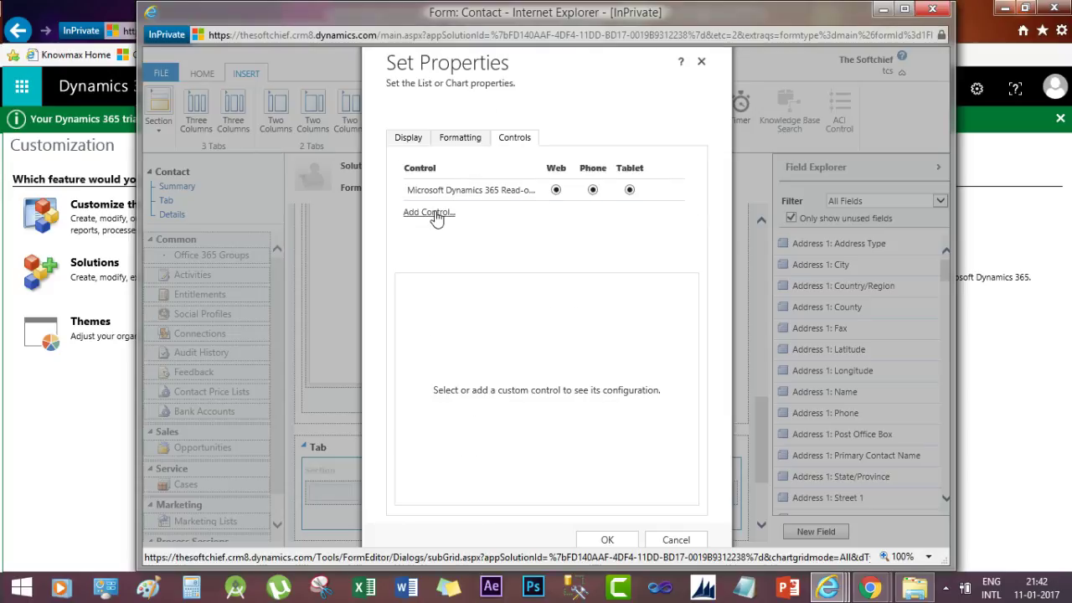
{"action": "left_click", "coordinate": [431, 212]}
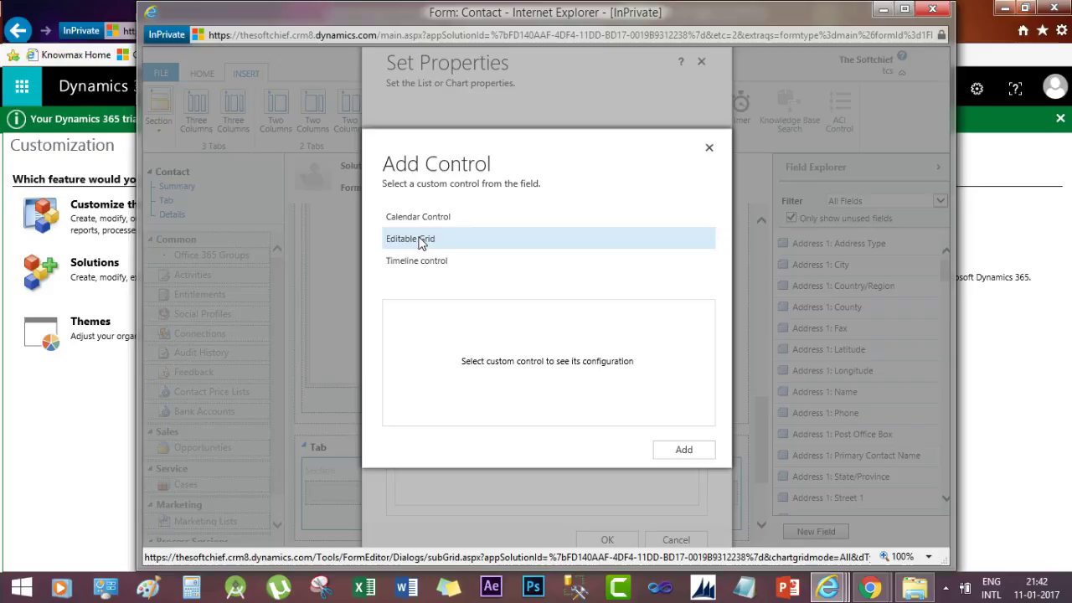
{"action": "left_click", "coordinate": [421, 242]}
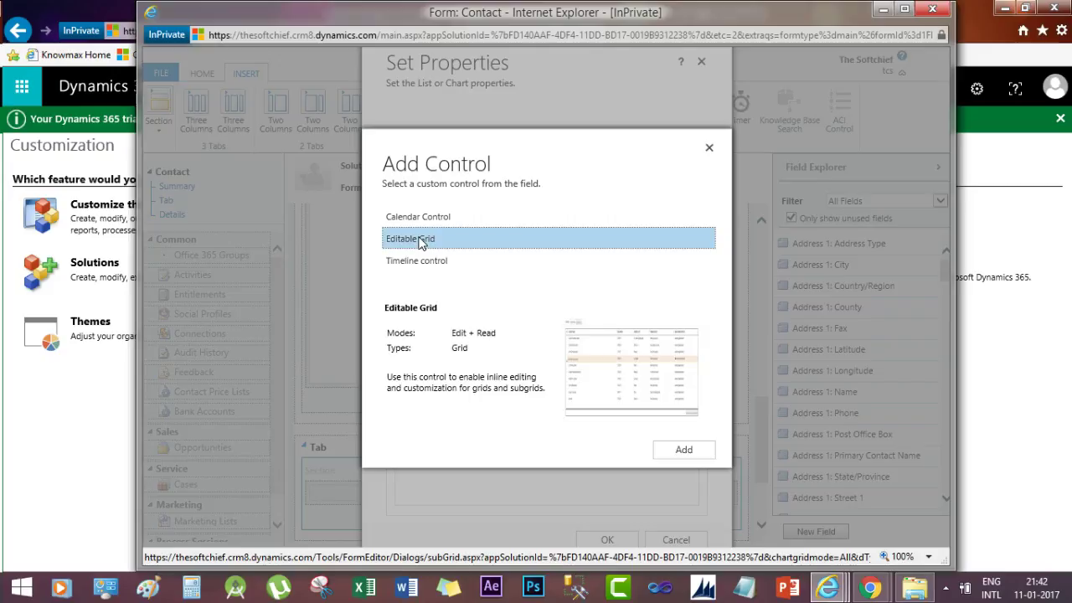
{"action": "left_click", "coordinate": [682, 452]}
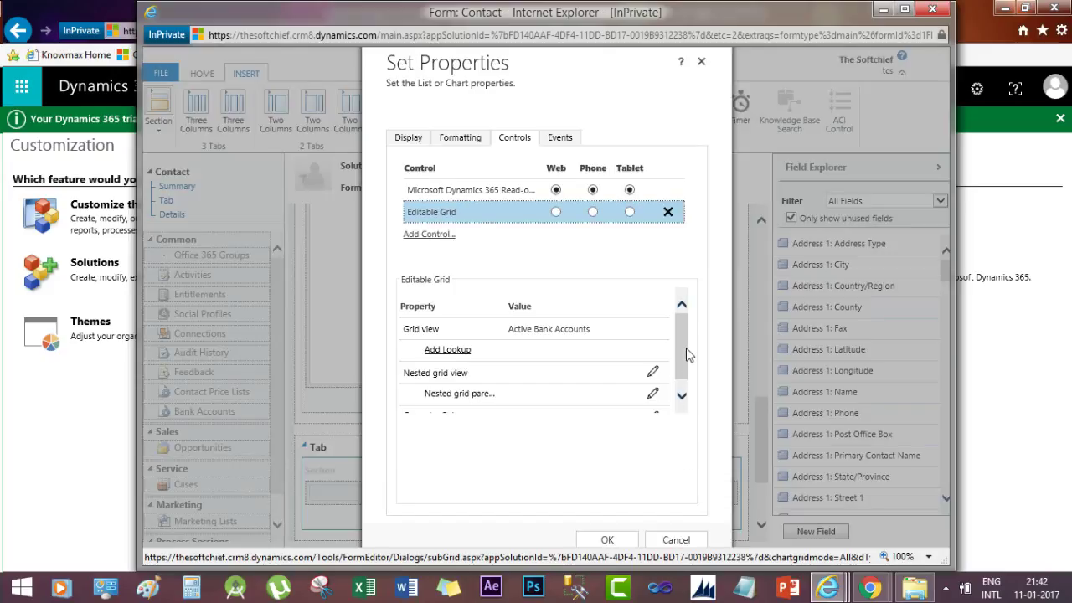
{"action": "left_click", "coordinate": [557, 213]}
{"action": "left_click", "coordinate": [593, 212]}
{"action": "left_click", "coordinate": [628, 213]}
{"action": "left_click", "coordinate": [606, 541]}
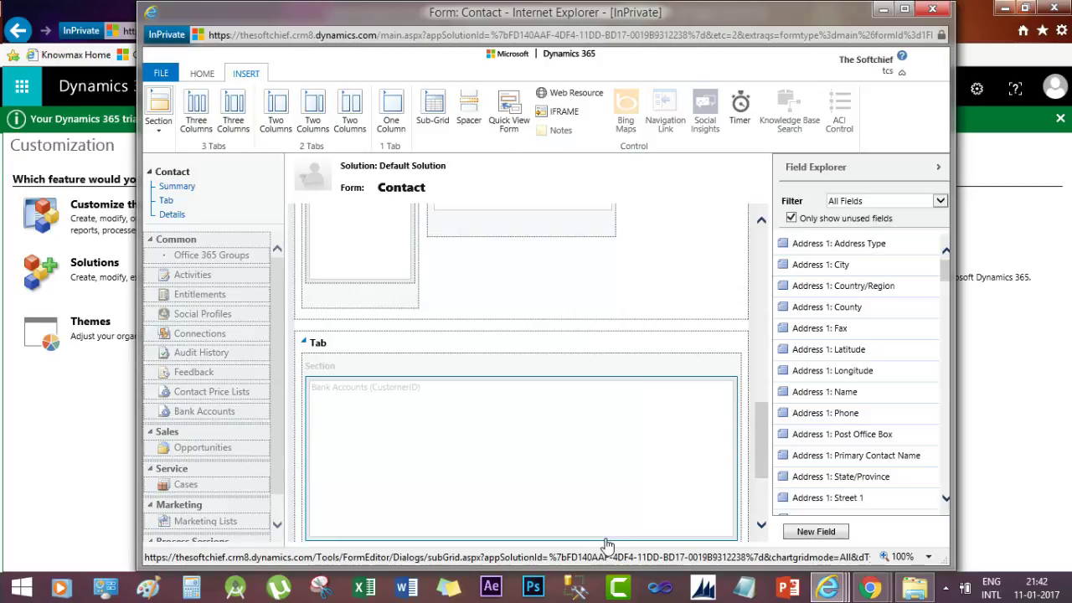
Publish the Contact form customizations and close the form editor and solution windows
{"action": "left_click", "coordinate": [201, 75]}
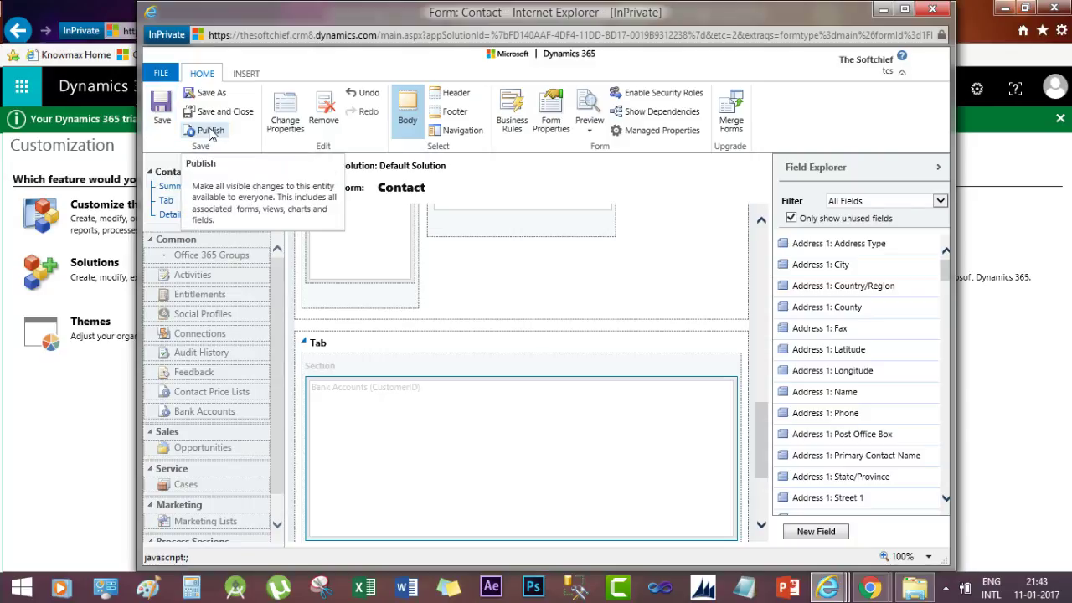
{"action": "left_click", "coordinate": [211, 131]}
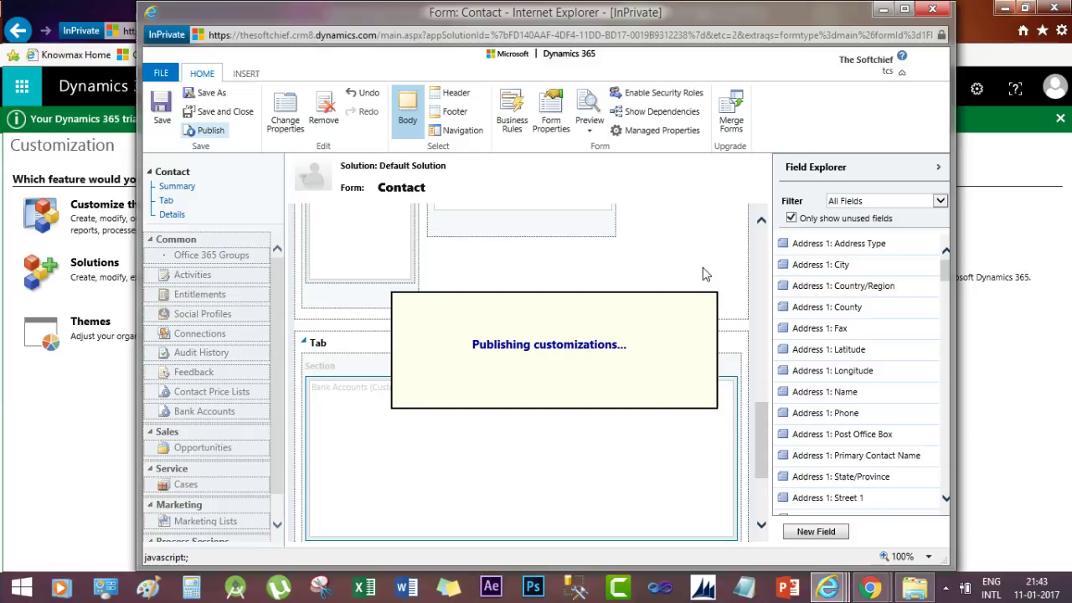
{"action": "left_click", "coordinate": [932, 13]}
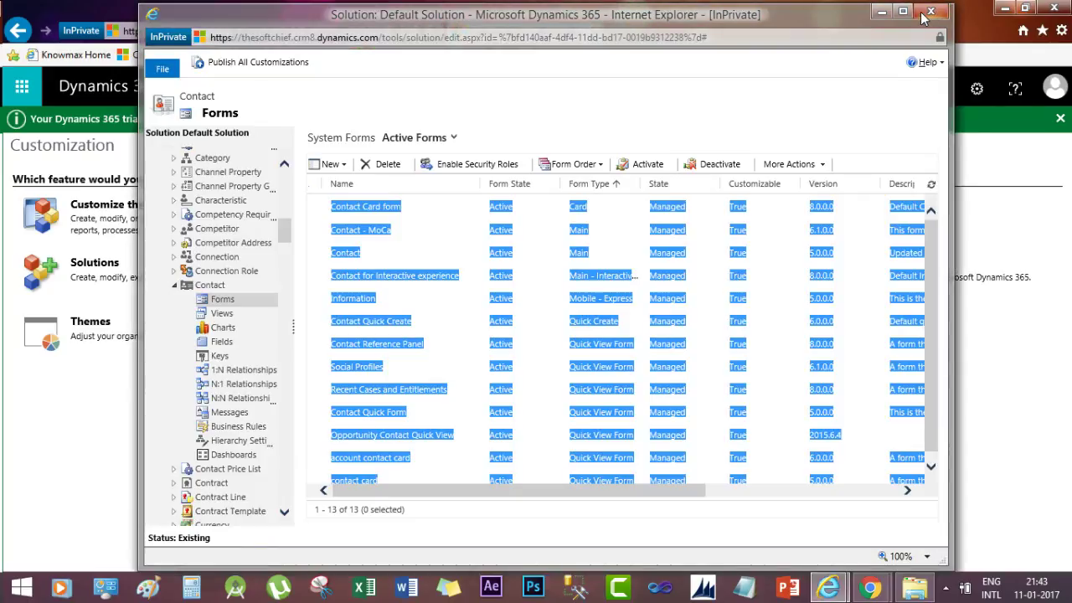
{"action": "left_click", "coordinate": [921, 17]}
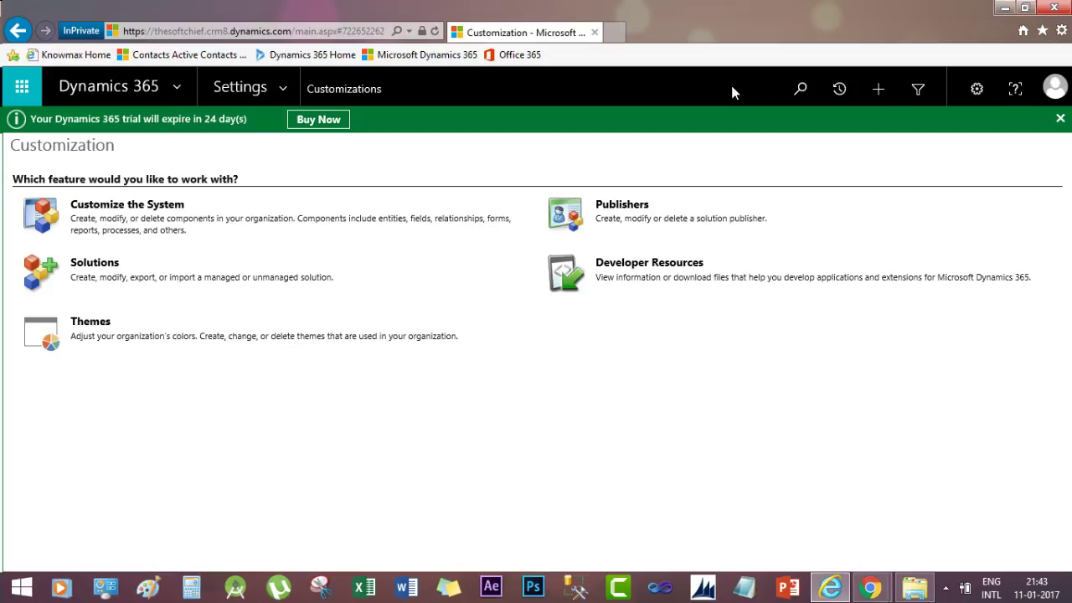
{"action": "left_click", "coordinate": [436, 32]}
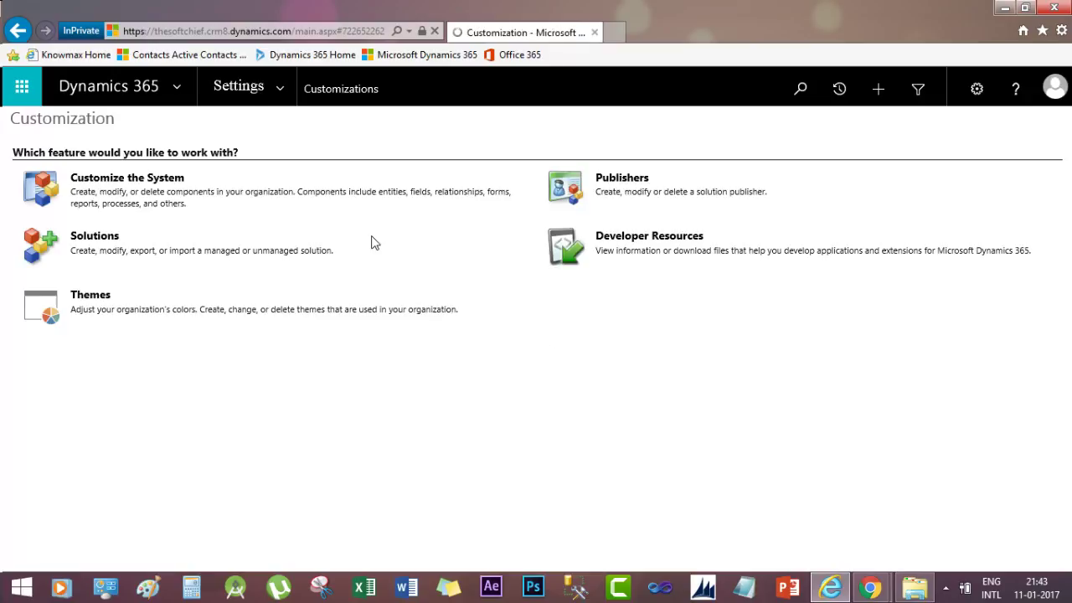
Switch from Settings to the Sales area through the navigation panel
{"action": "left_click", "coordinate": [283, 90]}
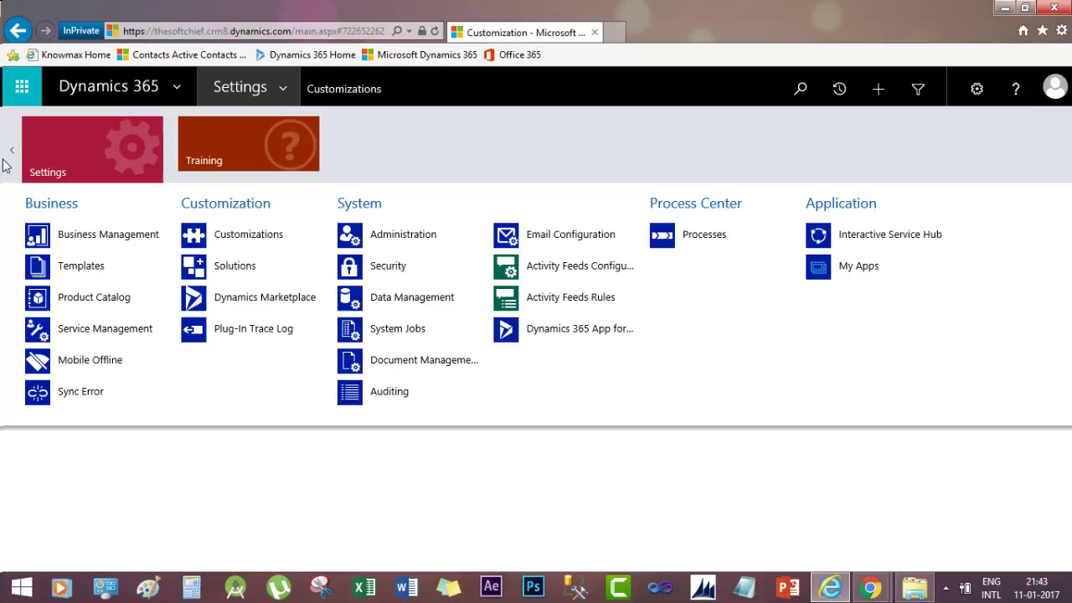
{"action": "mouse_move", "coordinate": [12, 156]}
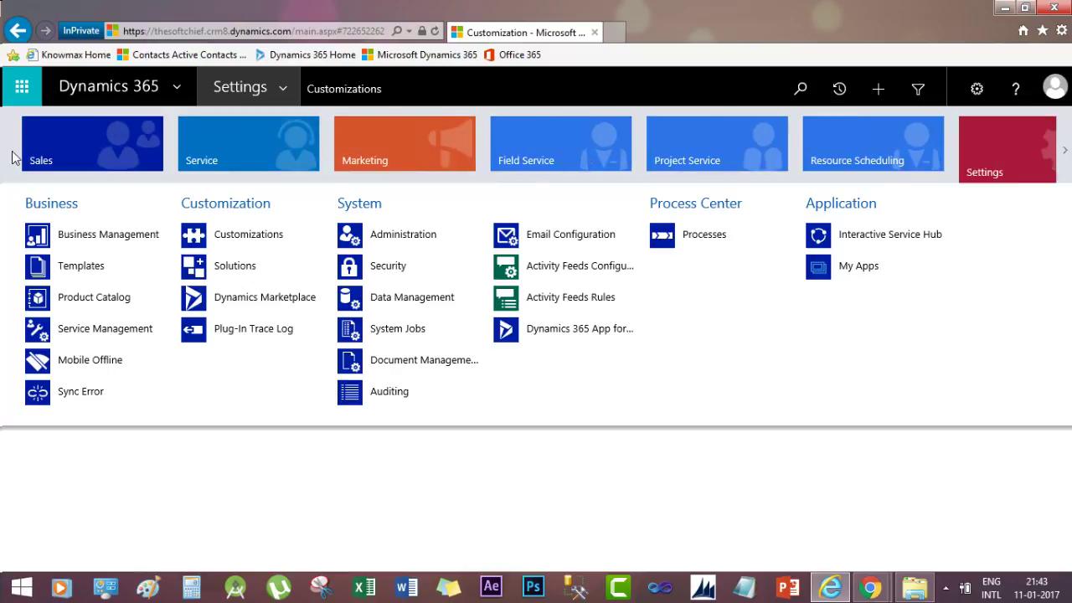
{"action": "left_click", "coordinate": [113, 149]}
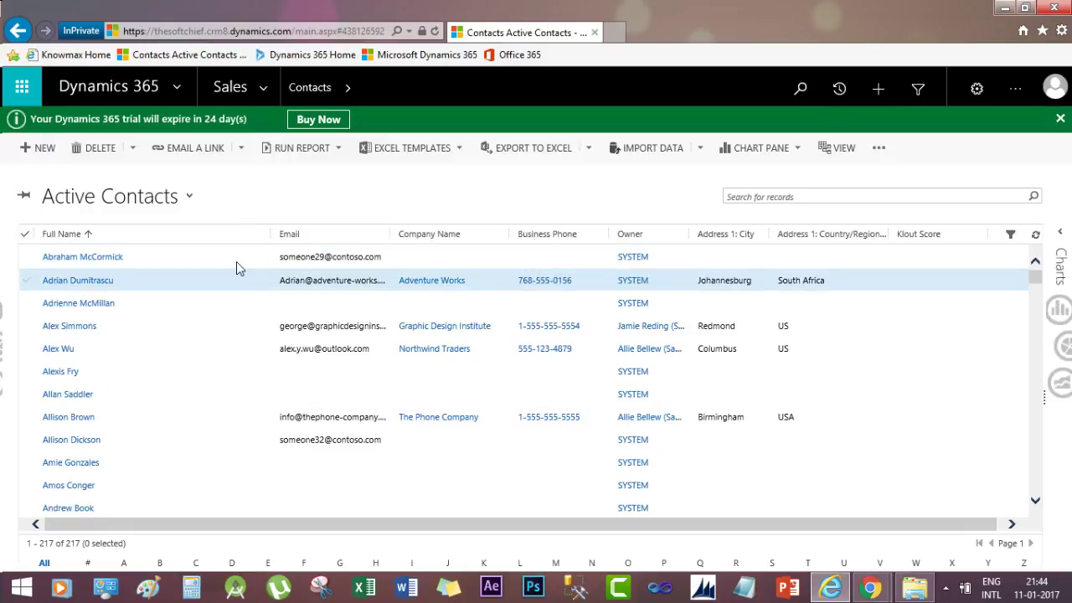
Open the first contact's record and scroll down to its Tab section
{"action": "left_click", "coordinate": [201, 262]}
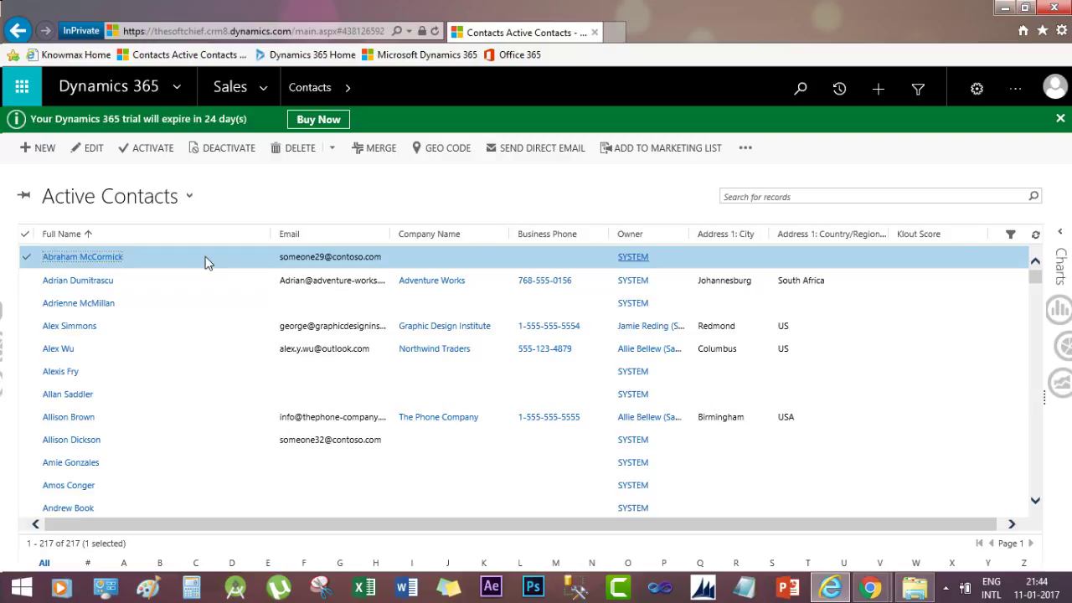
{"action": "double_click", "coordinate": [233, 263]}
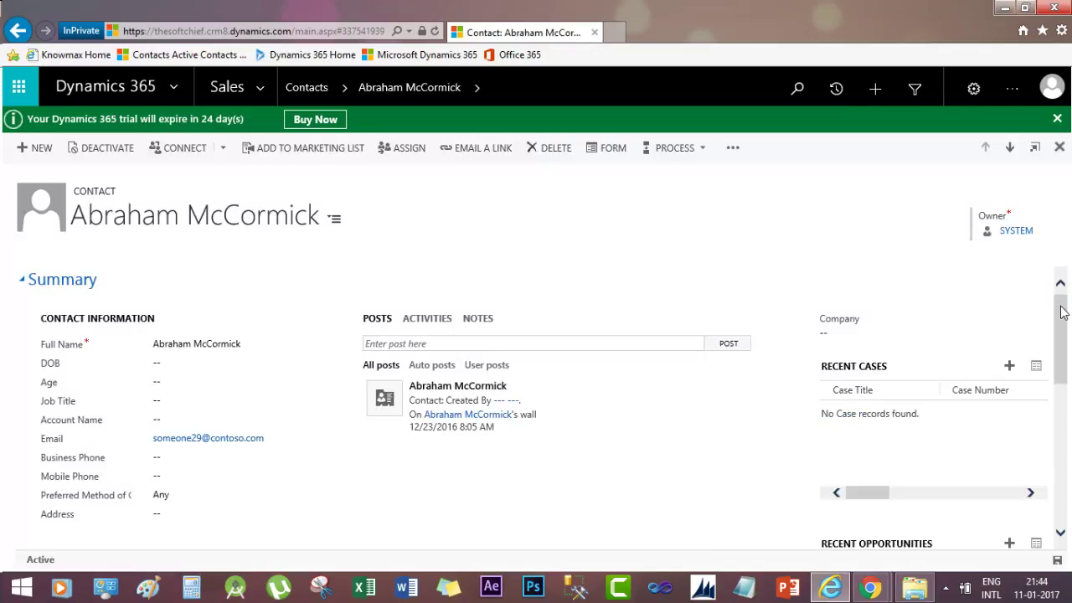
{"action": "left_click_drag", "start_coordinate": [1062, 311], "coordinate": [1067, 476]}
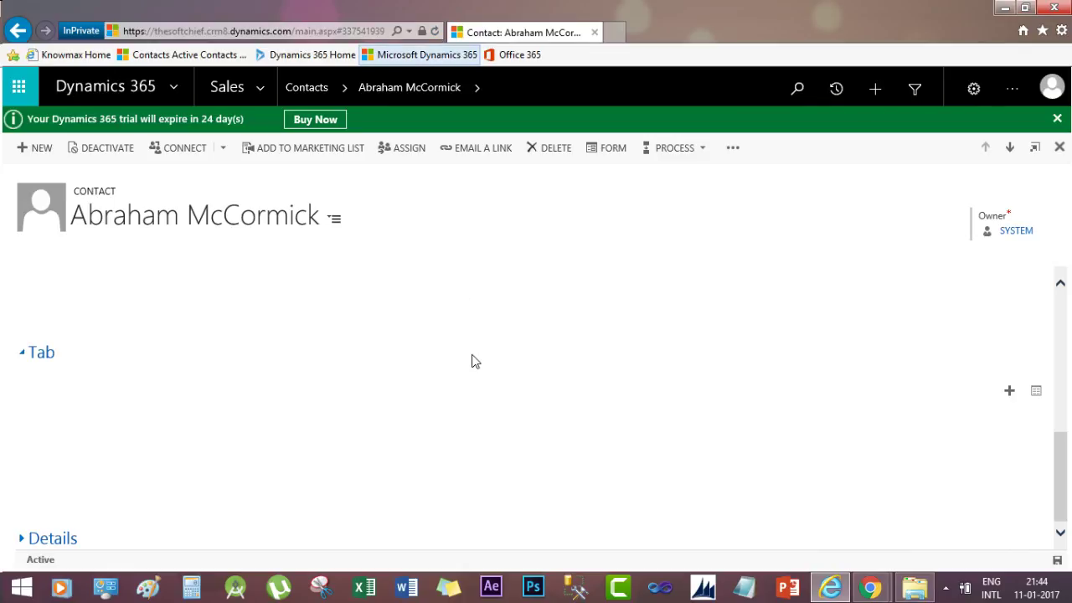
Refresh the contact form with F5 to load the latest customizations
{"action": "key", "text": "F5"}
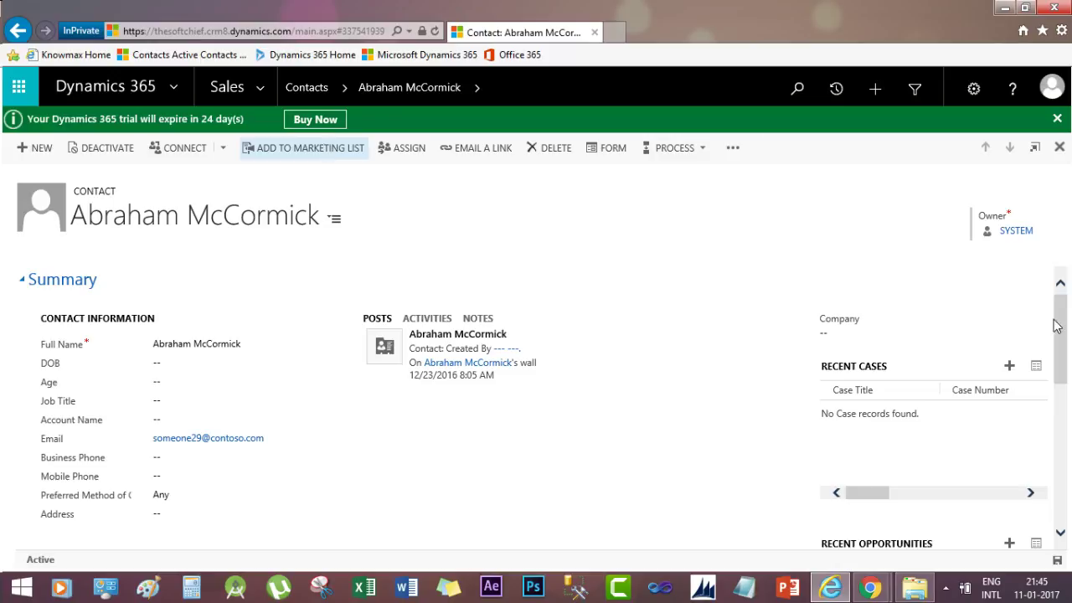
Enter a new account number for the HSBC row in the editable Bank Accounts grid
{"action": "scroll", "coordinate": [1062, 335], "scroll_direction": "down", "scroll_amount": 2}
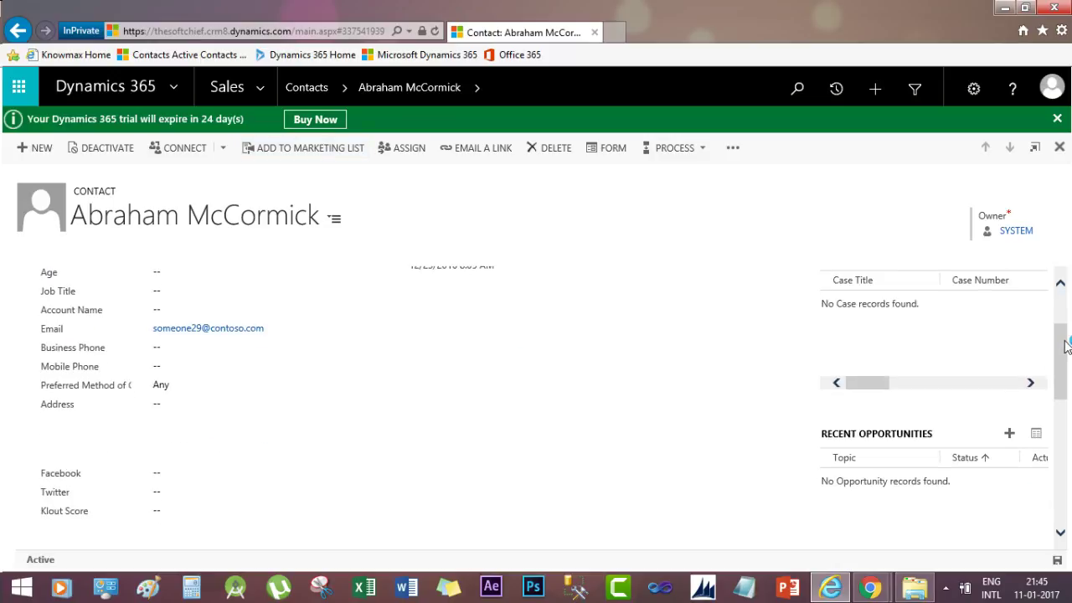
{"action": "scroll", "coordinate": [1066, 383], "scroll_direction": "down", "scroll_amount": 2}
{"action": "left_click_drag", "start_coordinate": [1066, 383], "coordinate": [1066, 516]}
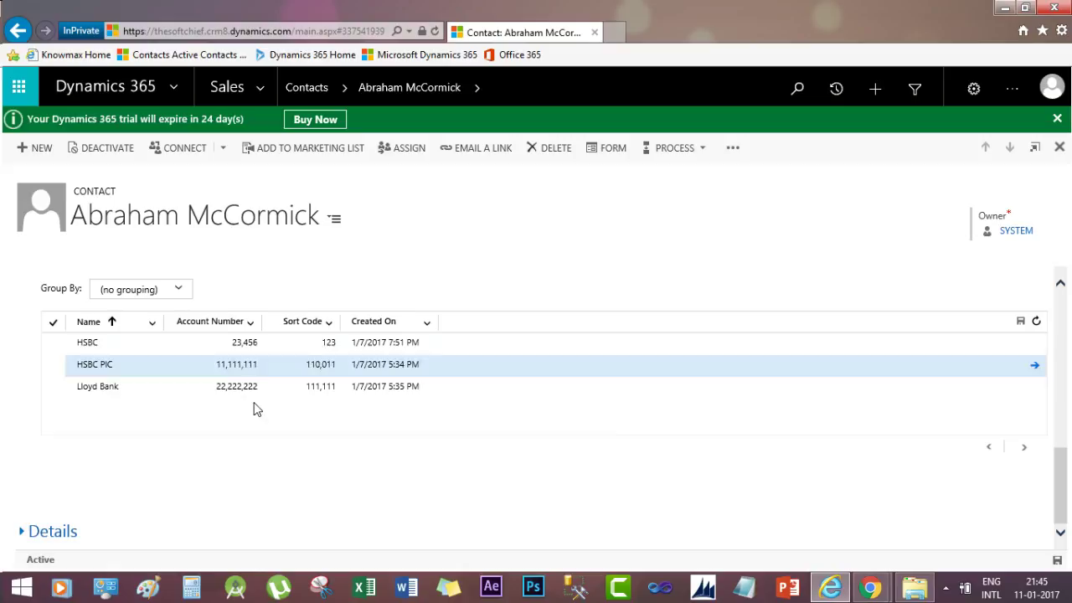
{"action": "left_click", "coordinate": [237, 346]}
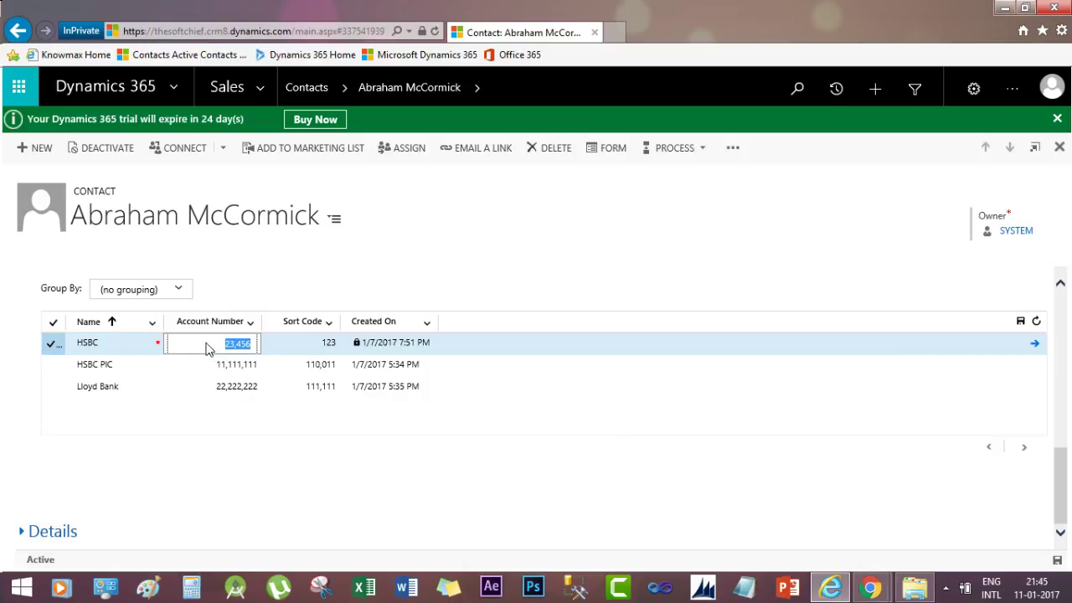
{"action": "left_click", "coordinate": [326, 270]}
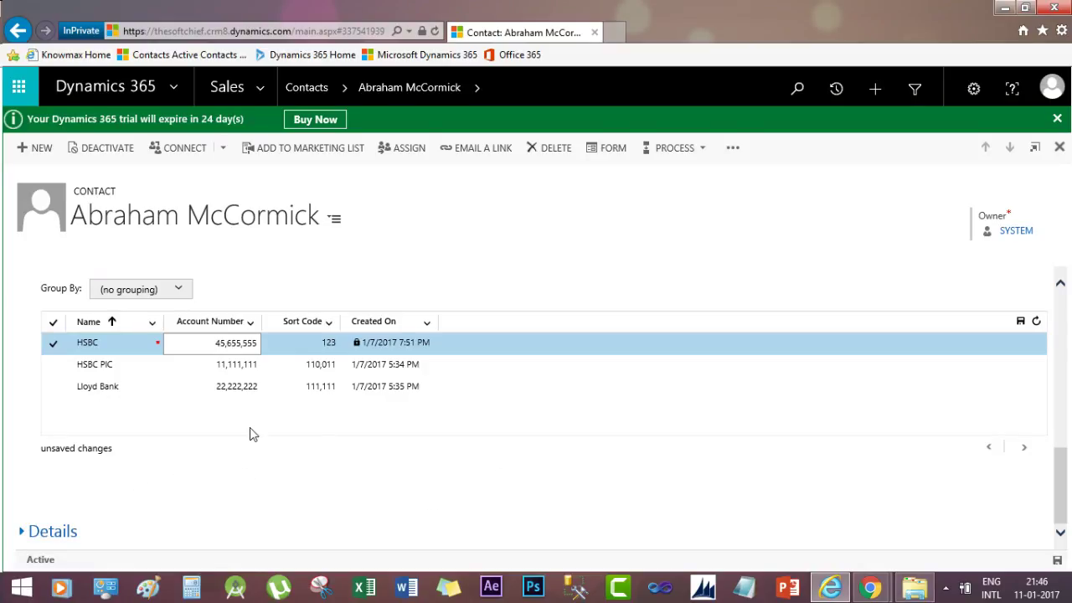
Enter a new sort code in the HSBC row of the Bank Accounts grid and commit it
{"action": "left_click", "coordinate": [237, 364]}
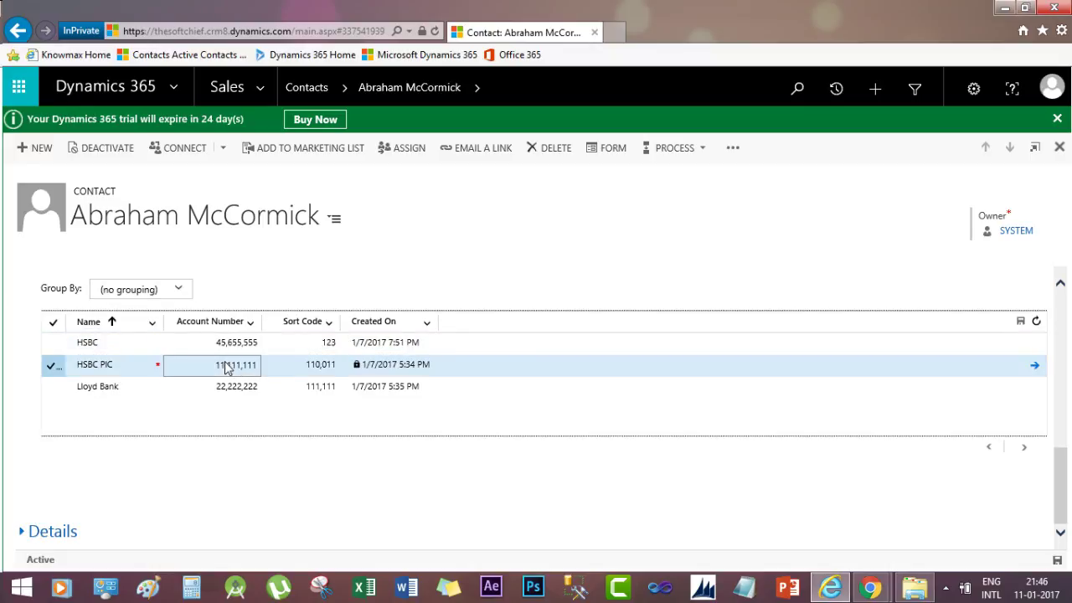
{"action": "left_click", "coordinate": [268, 387]}
{"action": "left_click", "coordinate": [298, 385]}
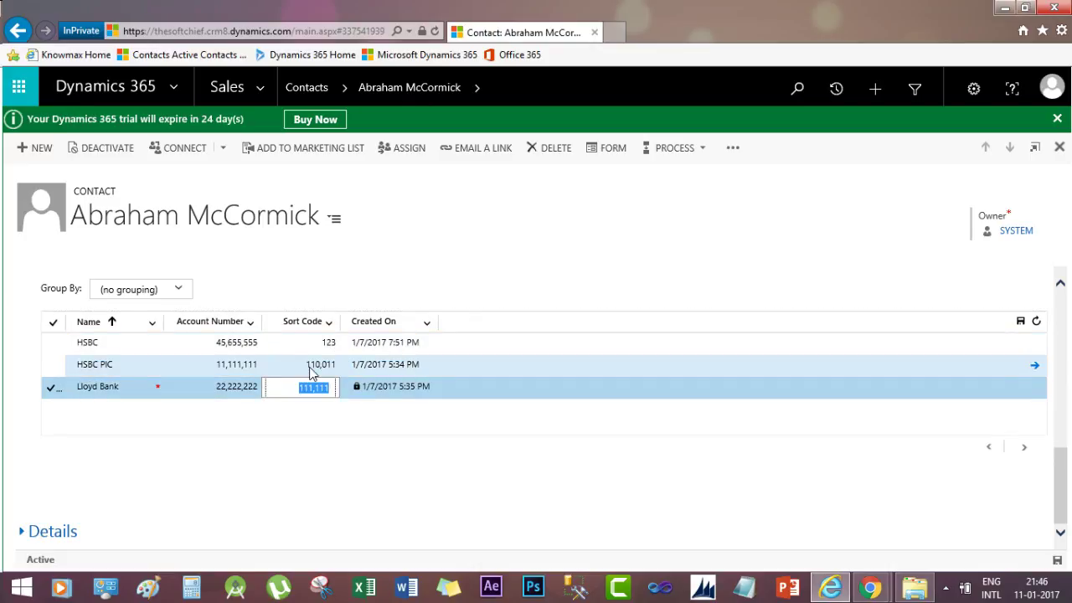
{"action": "left_click", "coordinate": [321, 344]}
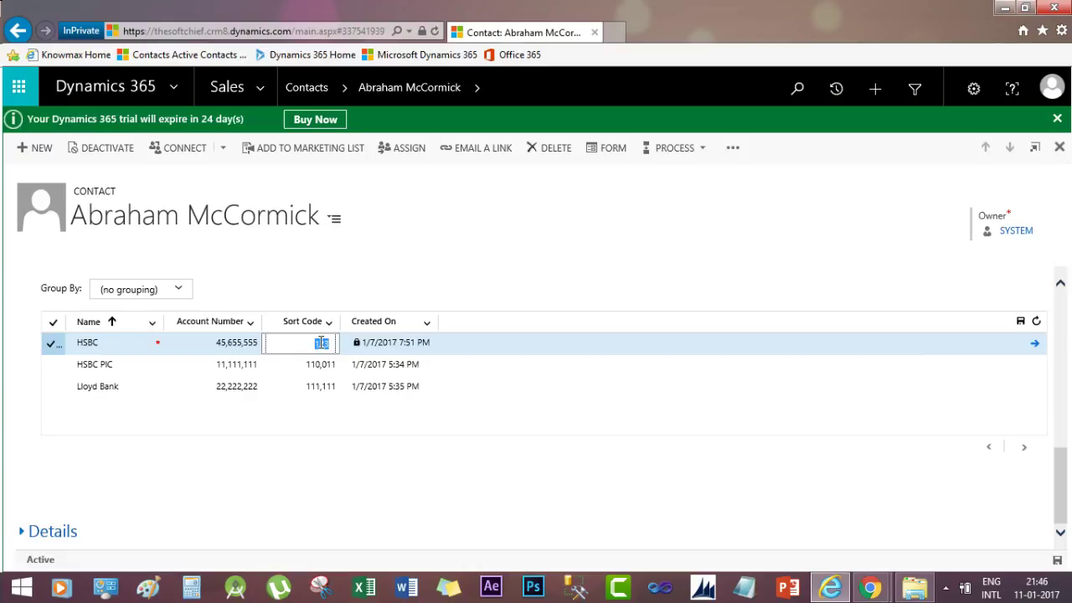
{"action": "key", "text": "Tab"}
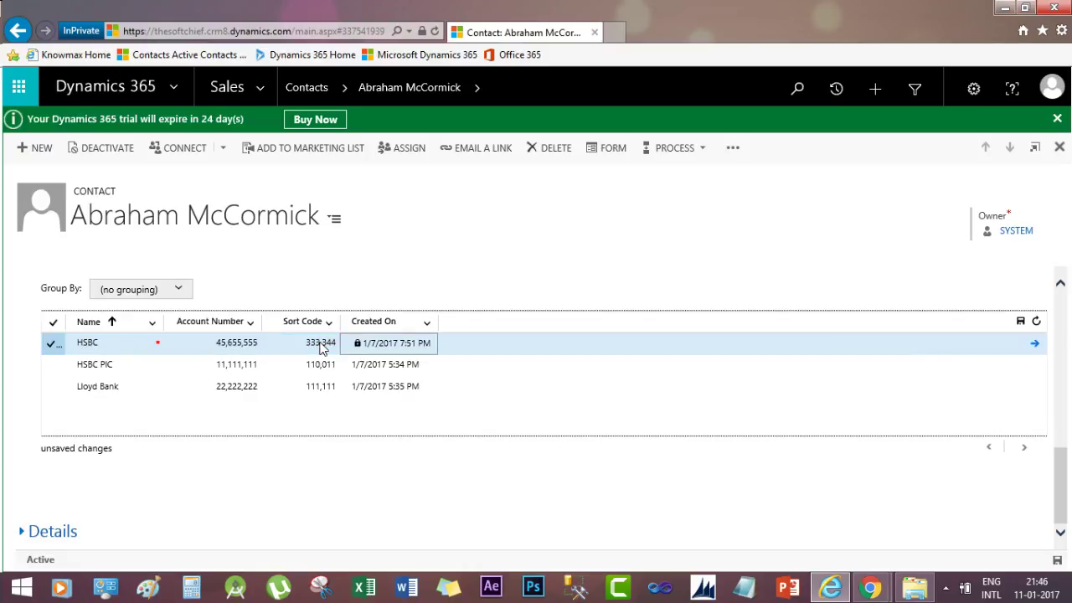
Toggle the bank account row checkboxes, ending with only HSBC Plc selected
{"action": "left_click", "coordinate": [342, 493]}
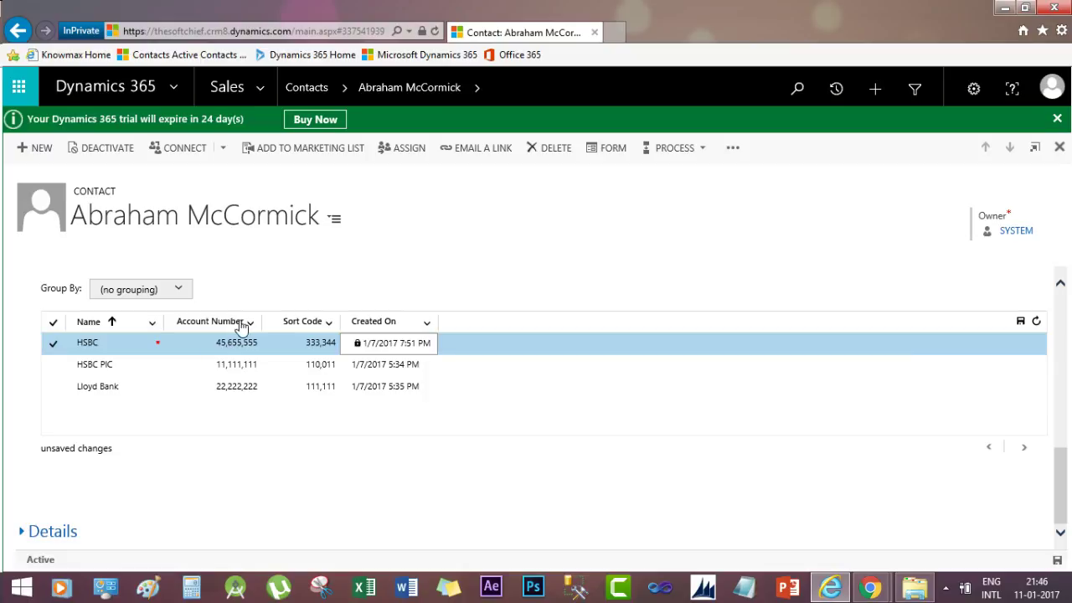
{"action": "left_click", "coordinate": [118, 387]}
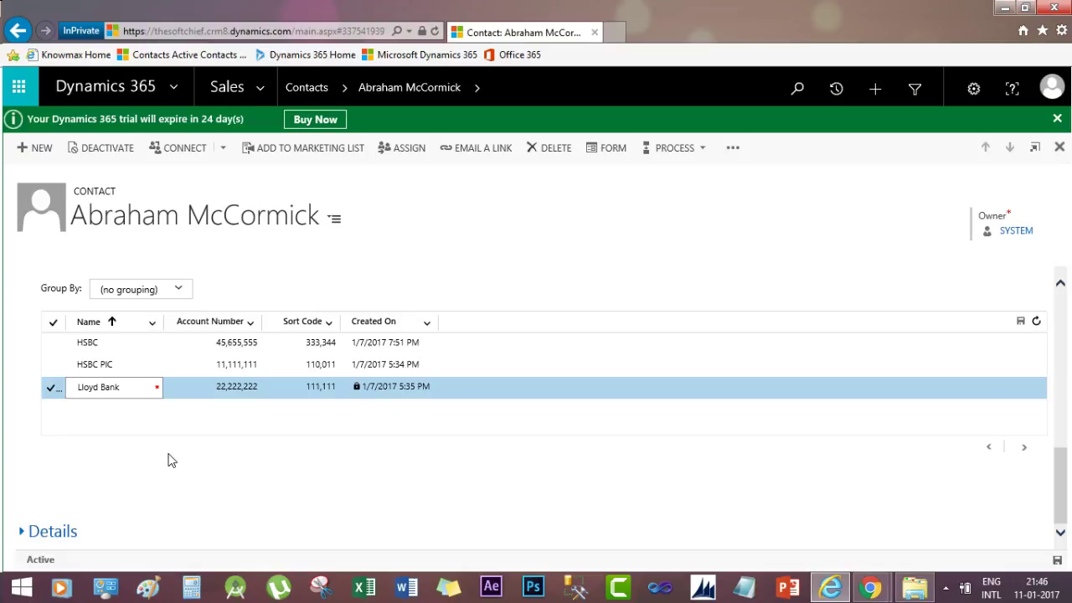
{"action": "left_click", "coordinate": [52, 363]}
{"action": "left_click", "coordinate": [52, 342]}
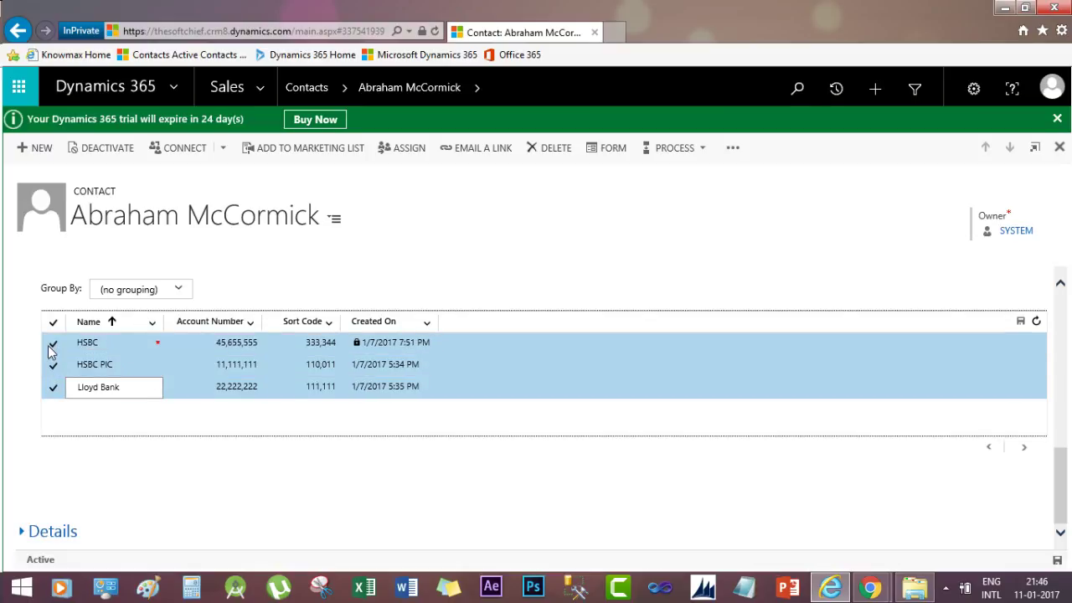
{"action": "left_click", "coordinate": [53, 342]}
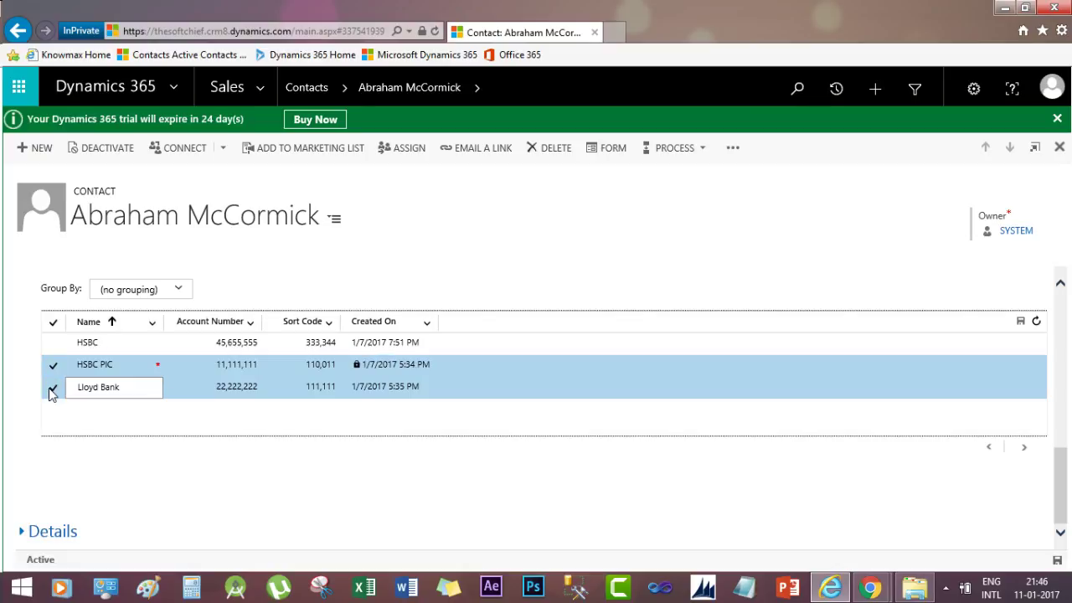
{"action": "left_click", "coordinate": [52, 387]}
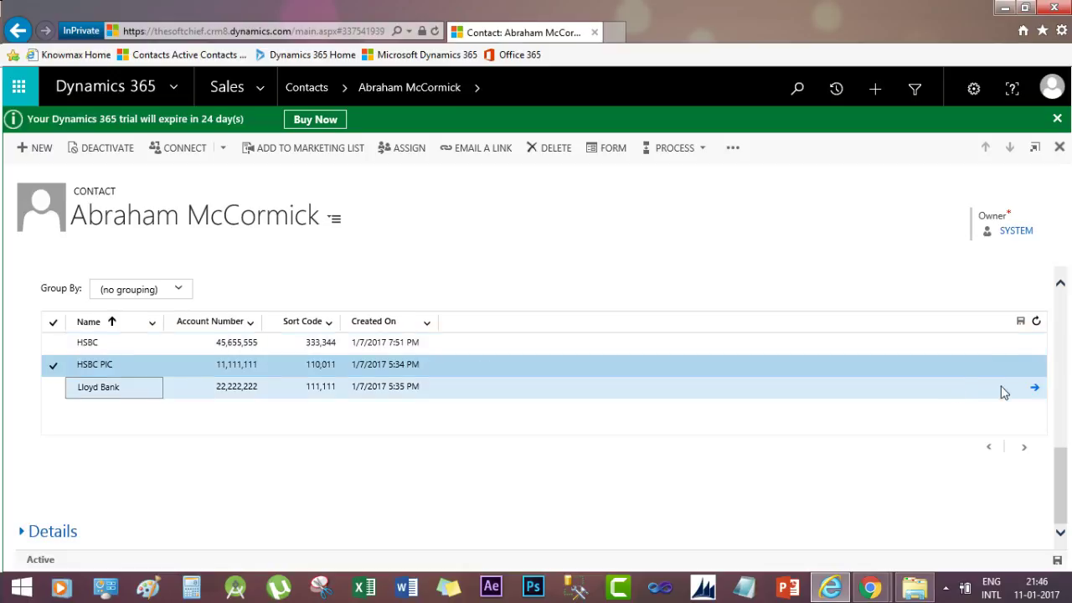
Scroll the contact form, then switch to the Chrome window showing the Google home page
{"action": "scroll", "coordinate": [1060, 470], "scroll_direction": "up", "scroll_amount": 2}
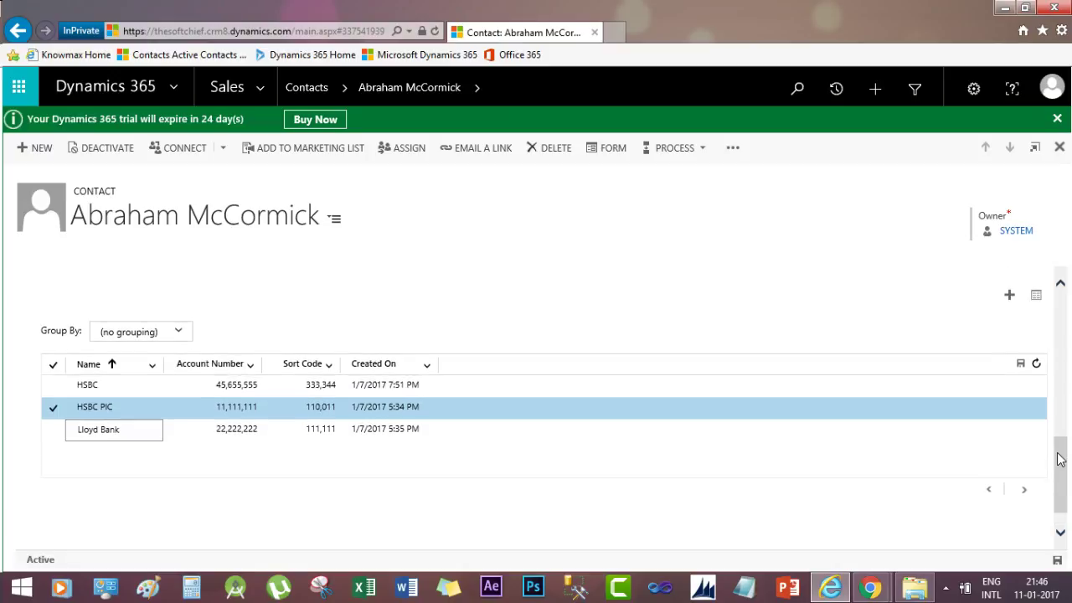
{"action": "scroll", "coordinate": [1060, 470], "scroll_direction": "down", "scroll_amount": 2}
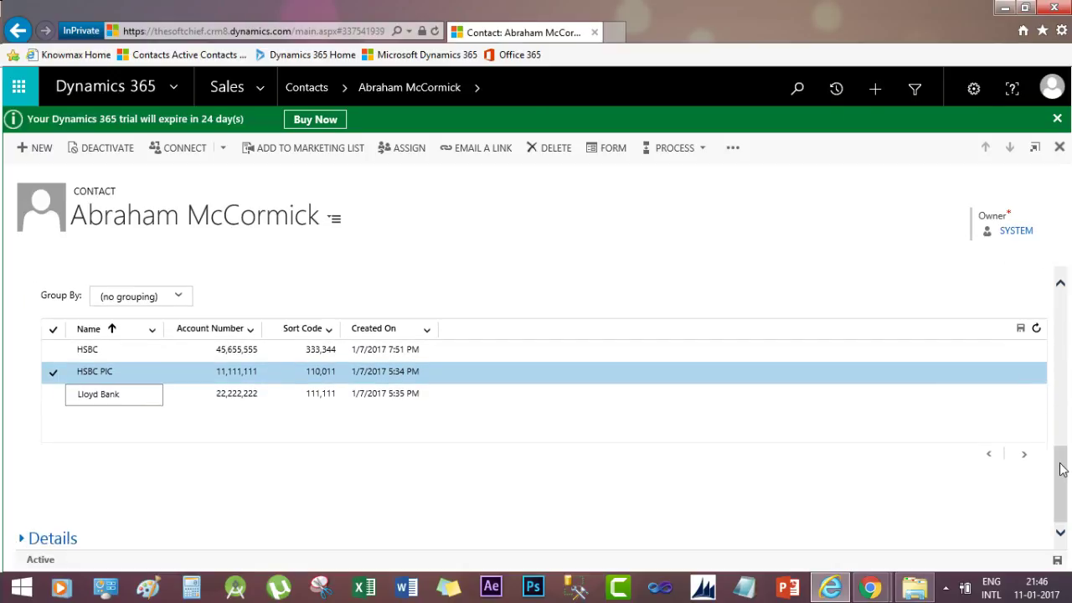
{"action": "left_click", "coordinate": [213, 453]}
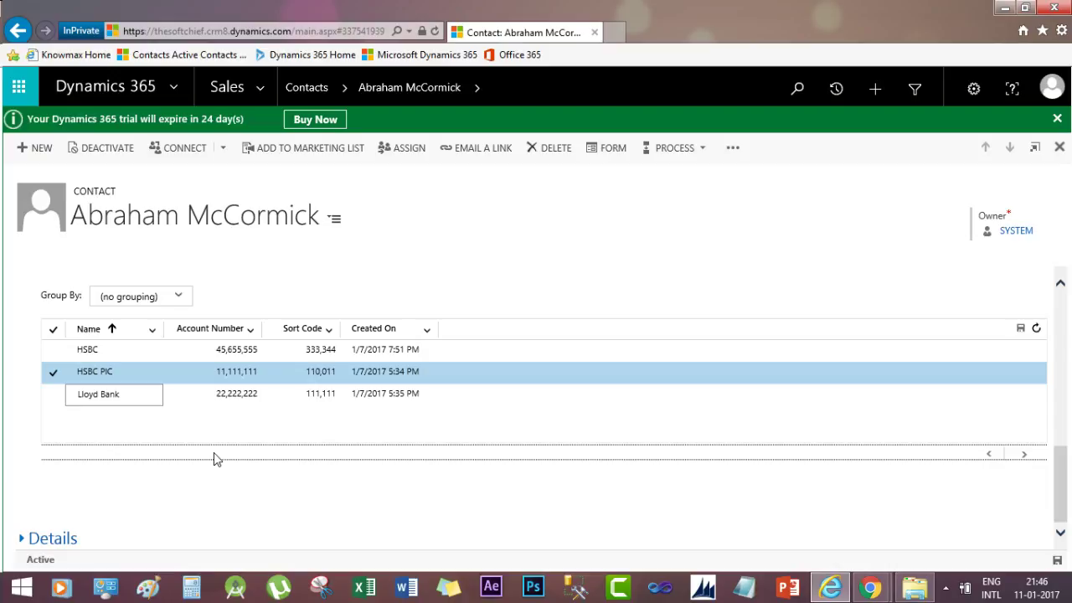
{"action": "left_click", "coordinate": [201, 466]}
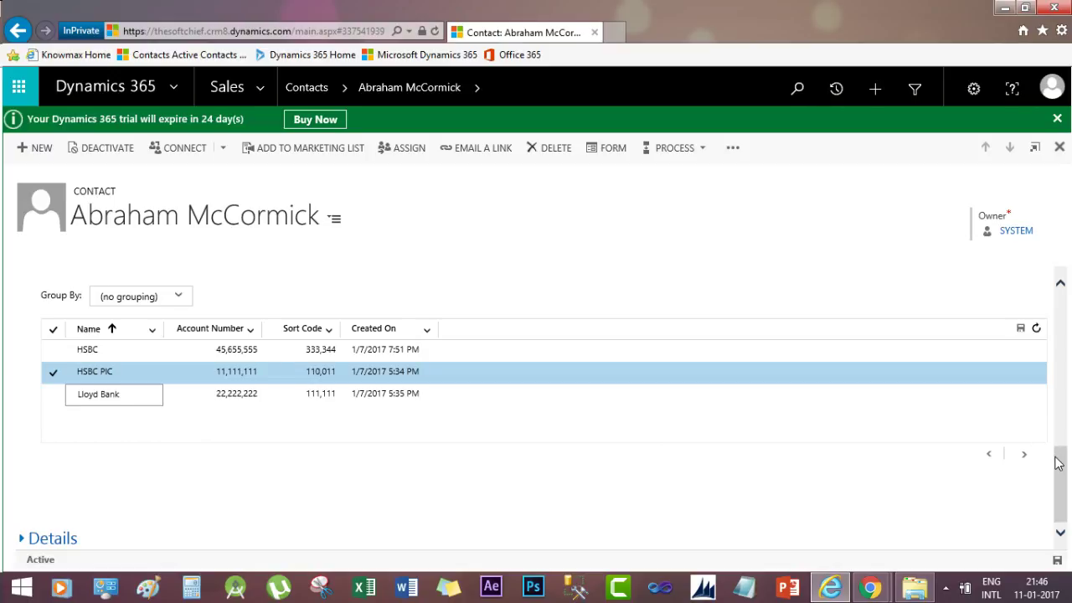
{"action": "mouse_move", "coordinate": [1061, 469]}
{"action": "left_mouse_down"}
{"action": "mouse_move", "coordinate": [1060, 442]}
{"action": "mouse_move", "coordinate": [1060, 455]}
{"action": "left_mouse_up"}
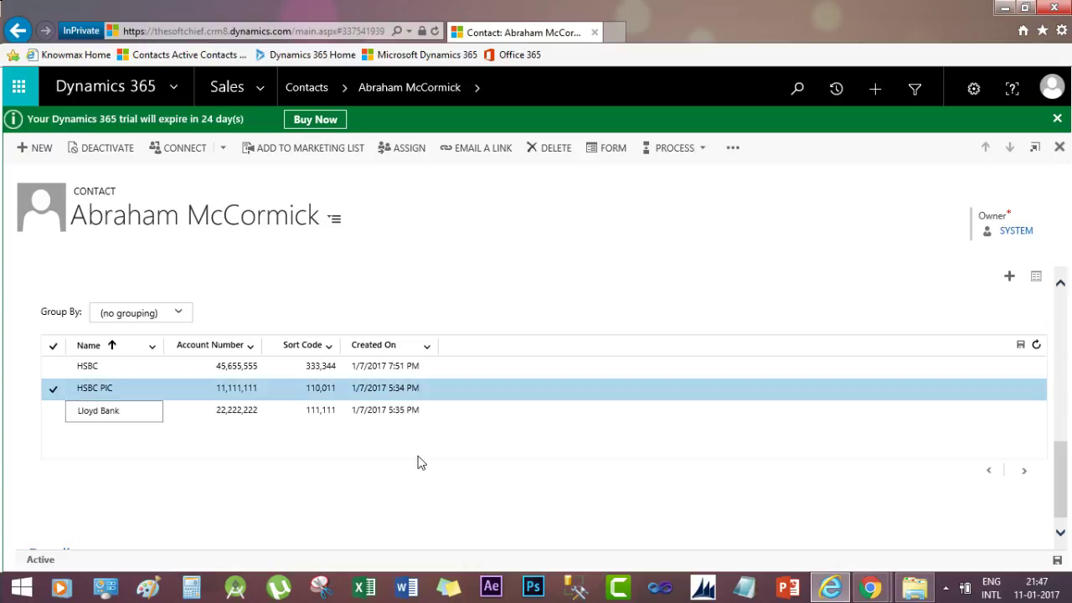
{"action": "mouse_move", "coordinate": [867, 589]}
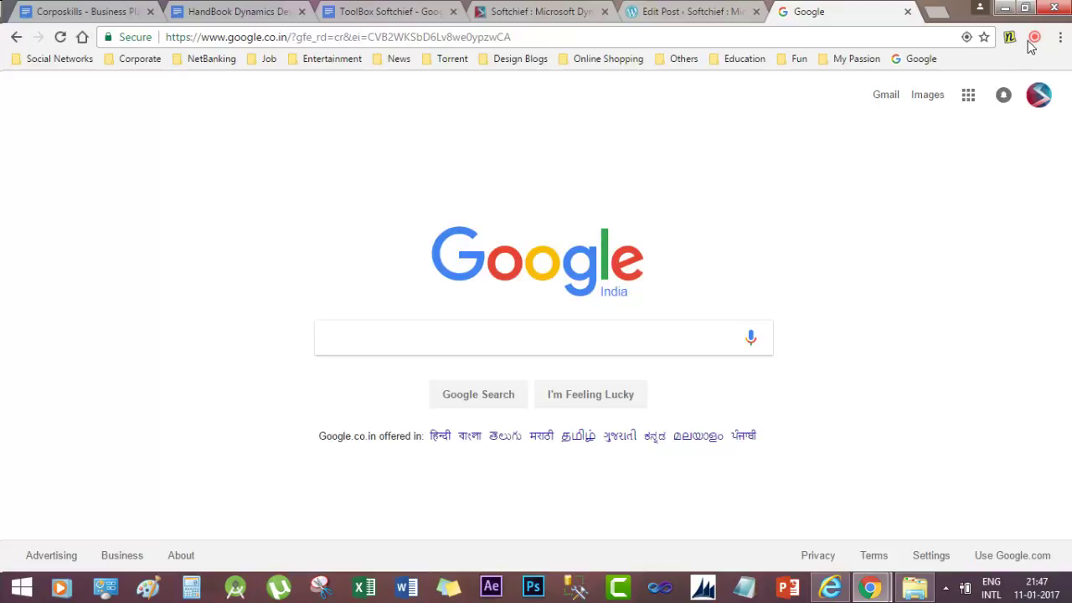
With the Softchief Web Tutorials channel page showing, bring up the recorder extension's Record/Review panel
{"action": "left_click", "coordinate": [1033, 38]}
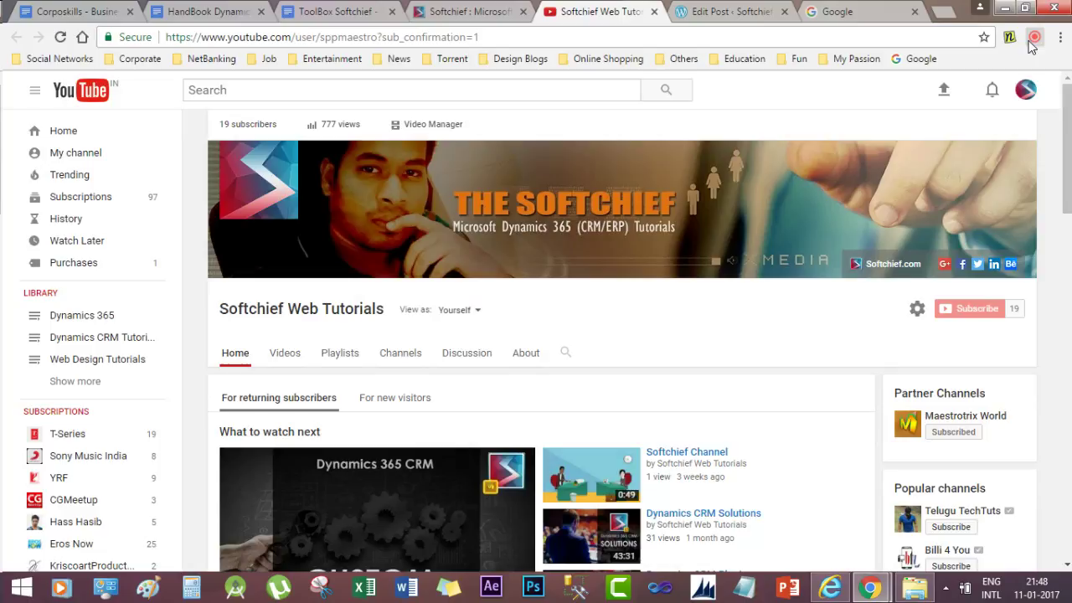
{"action": "left_click", "coordinate": [1035, 40]}
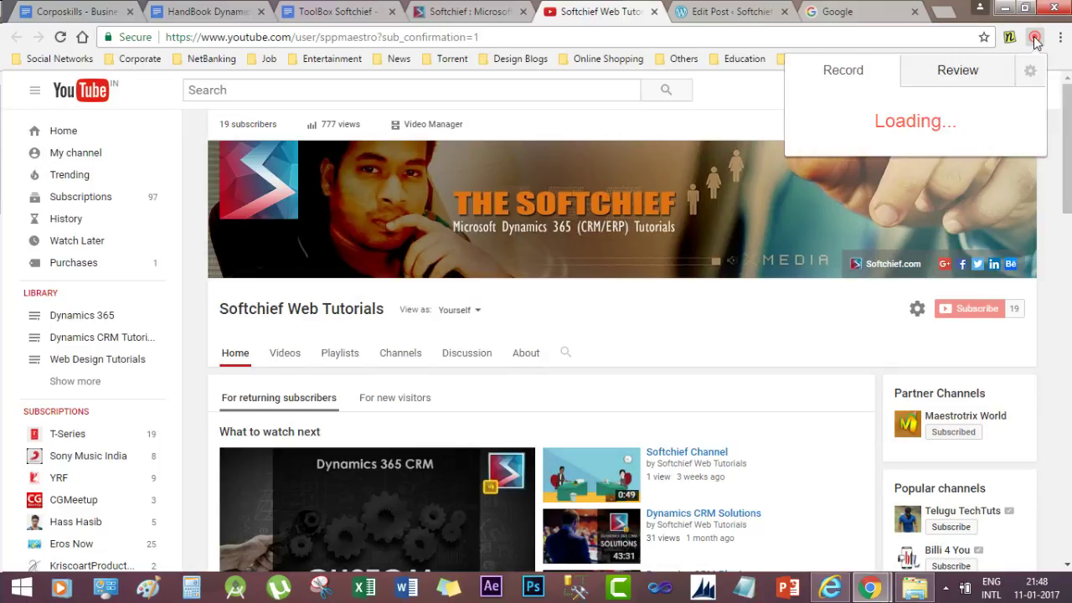